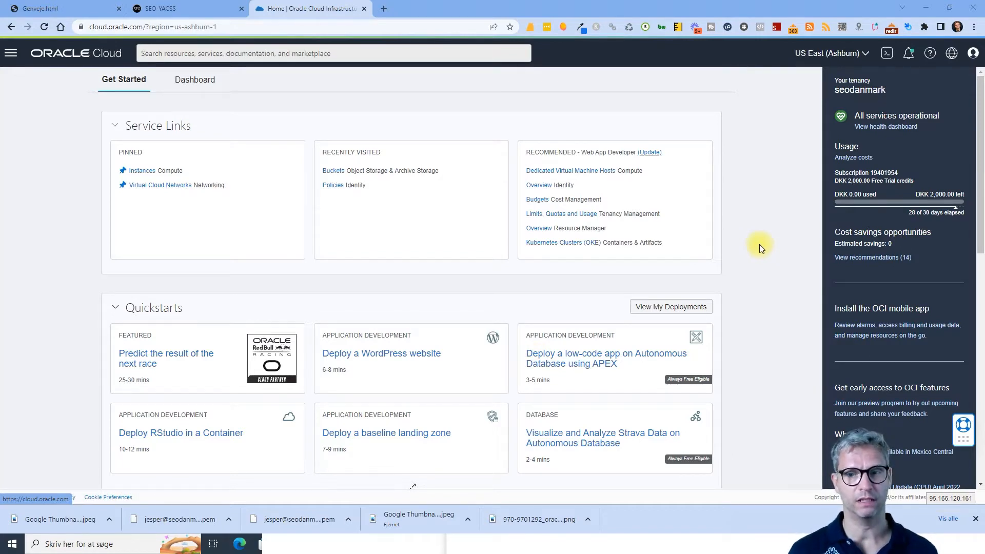
Switch from the Oracle Cloud home page to the SEO-YACSS Connectivity page.
click(170, 10)
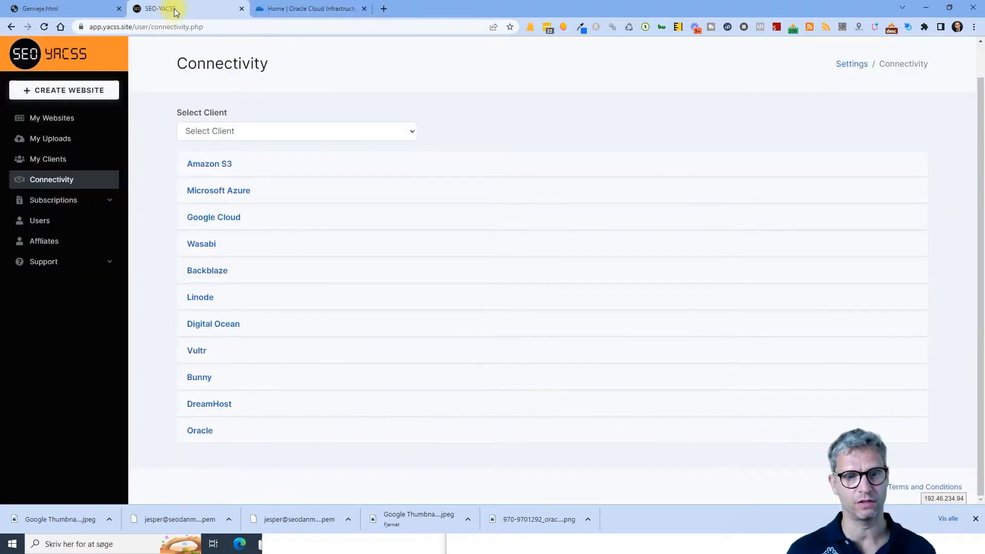
Review the Add New Oracle Account form's namespace, region, key and secret key fields, then close it.
click(46, 182)
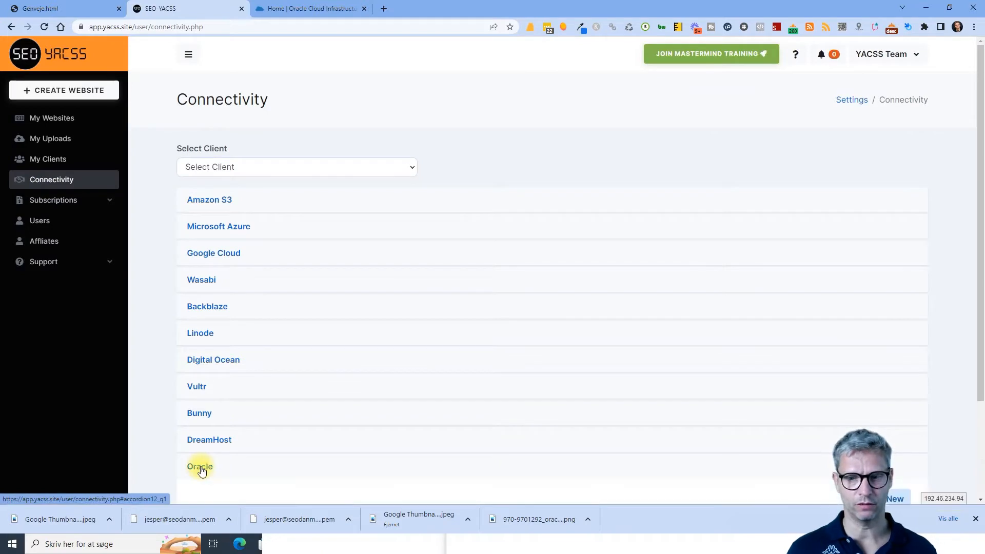
scroll(766, 405, down, 3)
click(882, 376)
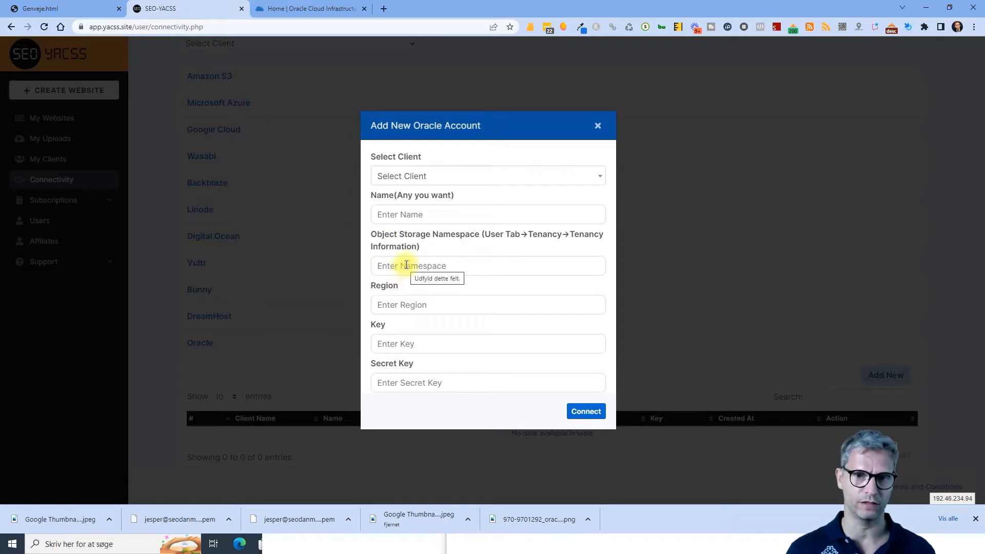
click(407, 264)
click(399, 308)
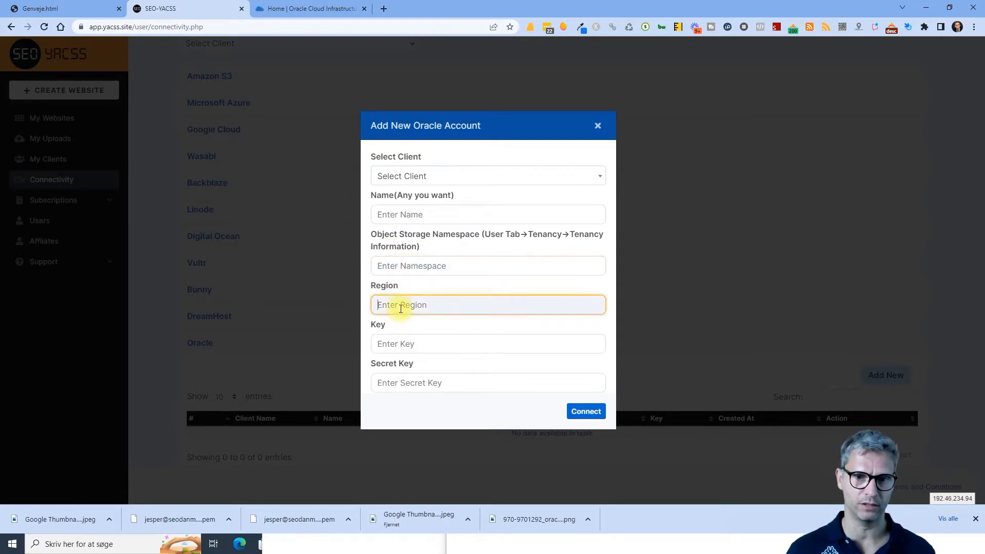
click(392, 343)
click(400, 382)
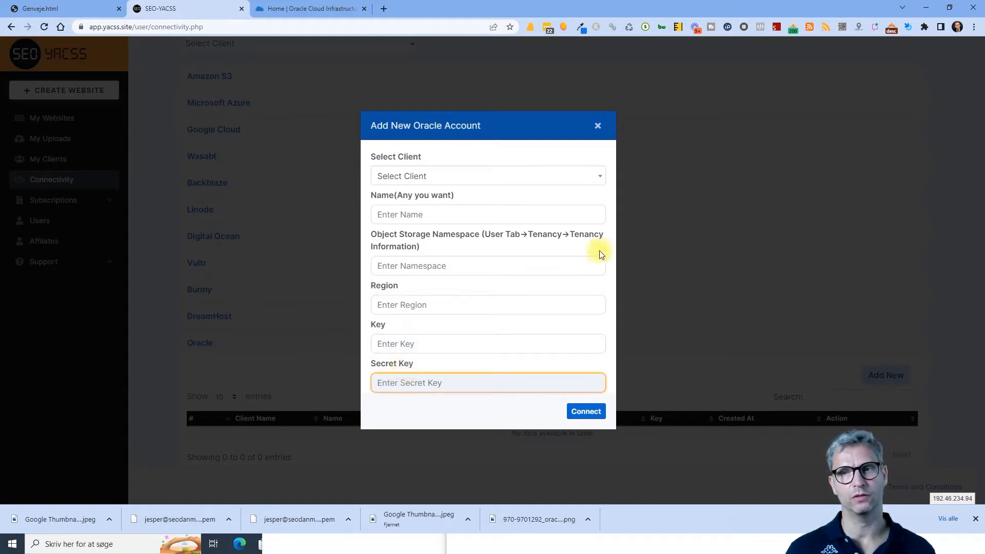
click(595, 127)
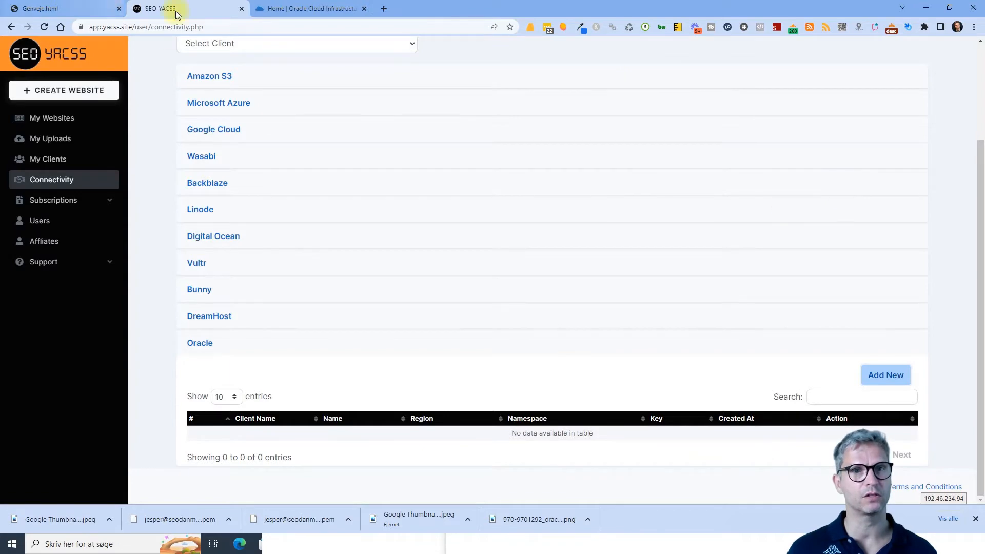
Launch a blank Notepad for collecting credentials and move it aside.
click(285, 9)
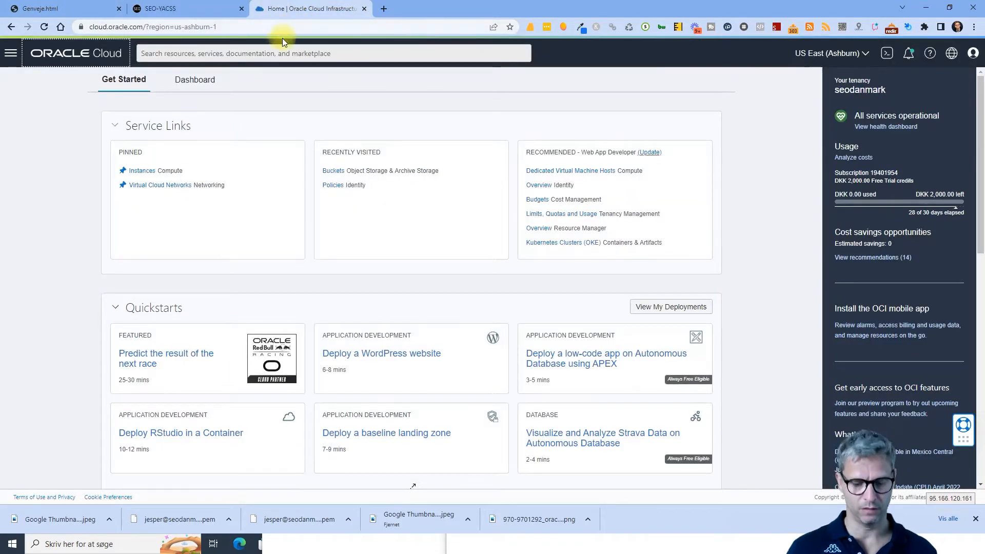
key(super)
text(not)
key(Return)
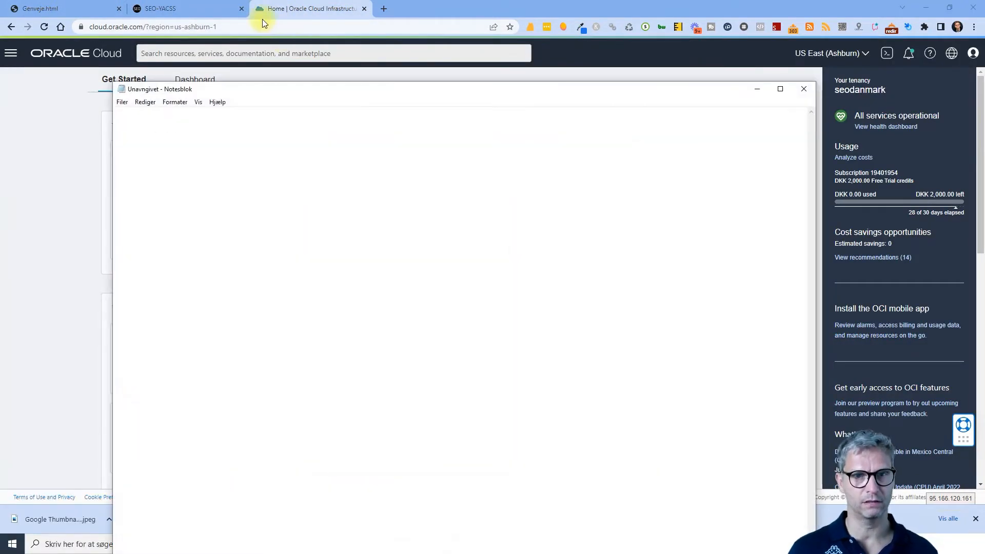
drag(355, 95, 501, 189)
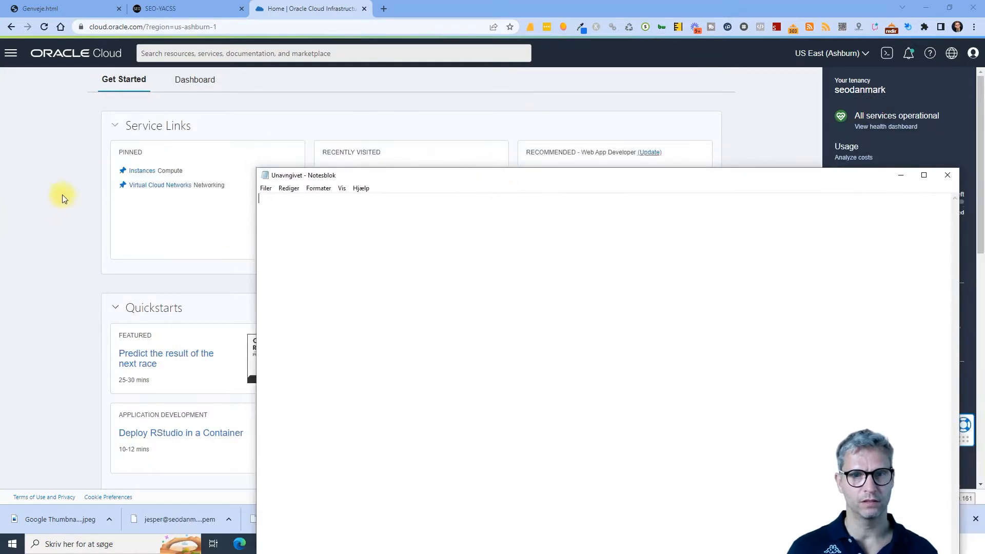
Reopen the Add New Oracle Account form, note the namespace hint, and return to Oracle Cloud.
click(185, 8)
click(885, 375)
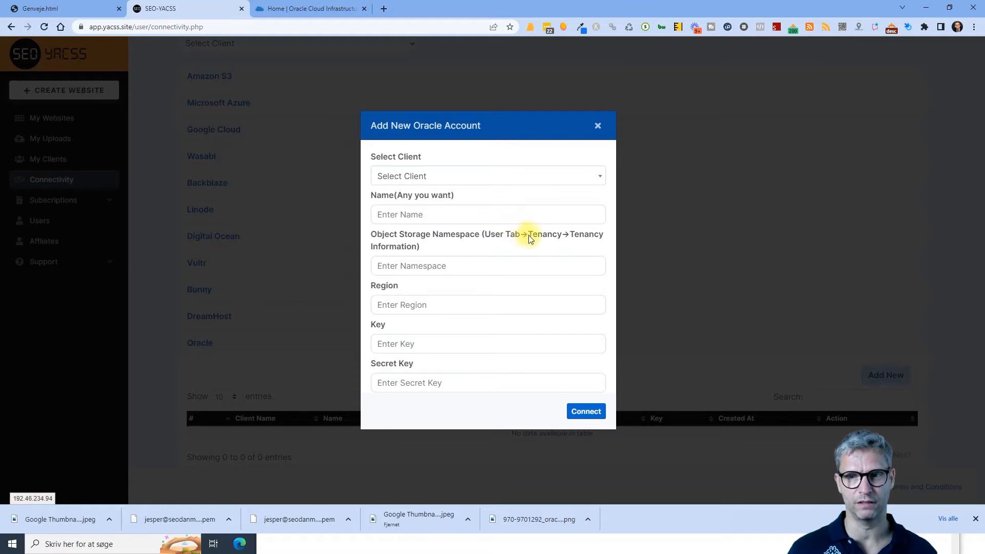
mouse_move(528, 239)
mouse_down()
mouse_move(538, 238)
mouse_move(419, 248)
mouse_up()
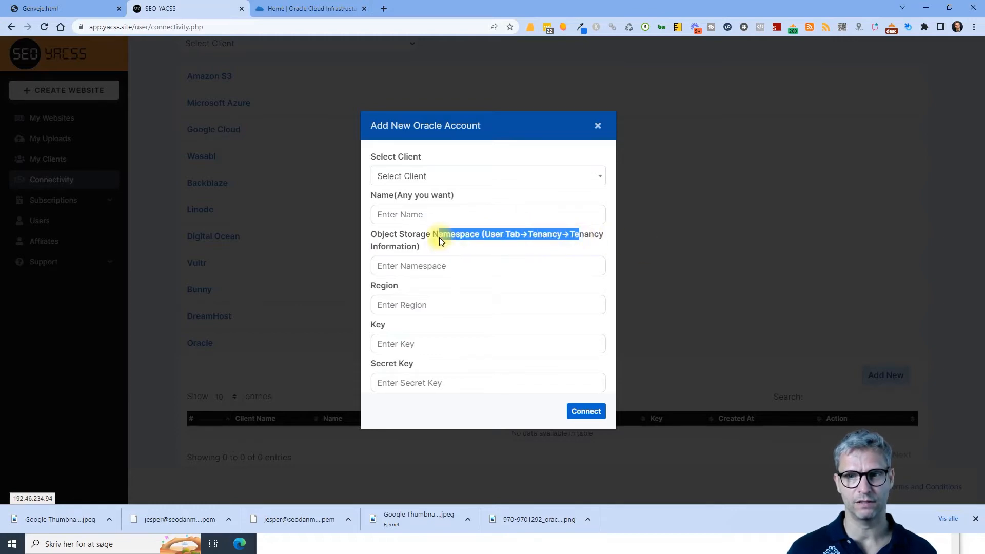
click(300, 8)
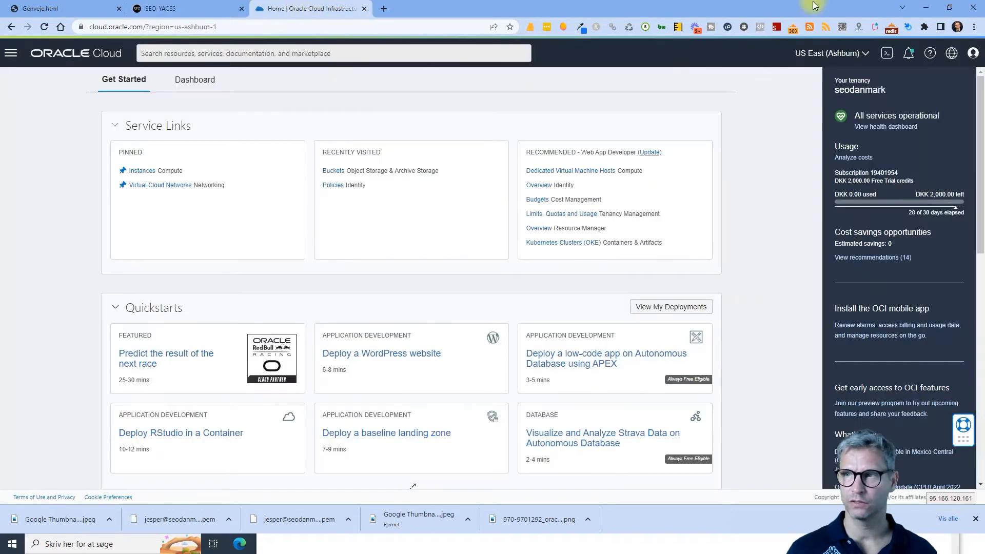
click(973, 55)
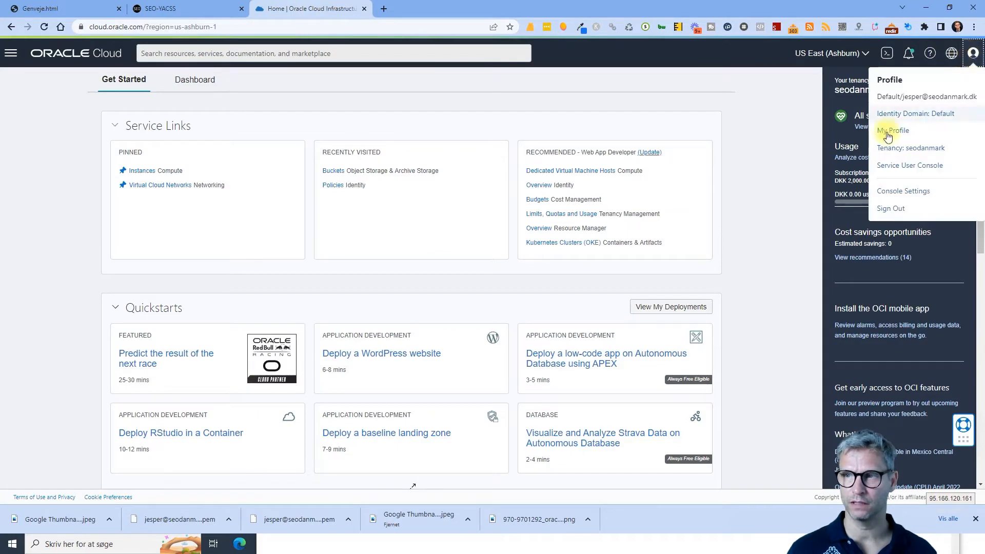
click(906, 150)
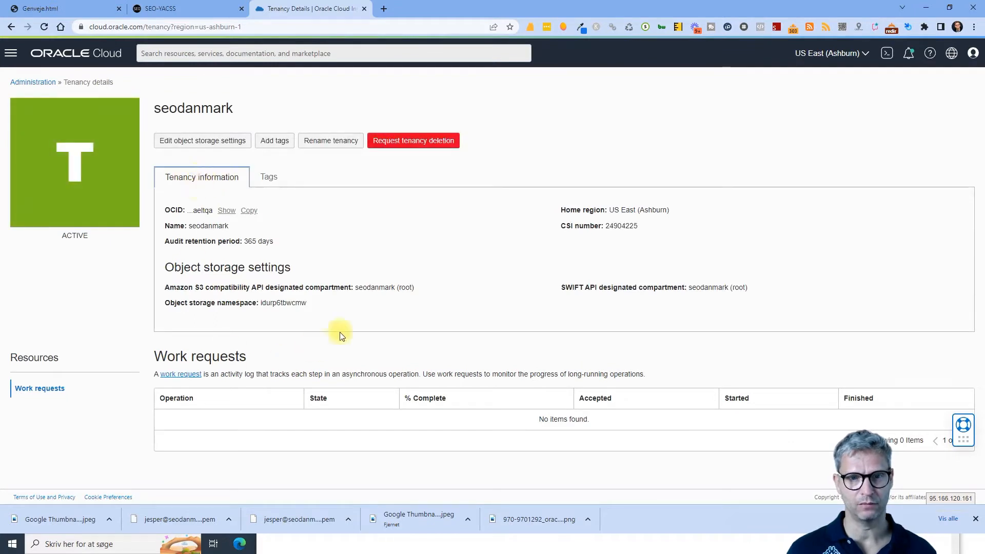
drag(311, 306, 261, 308)
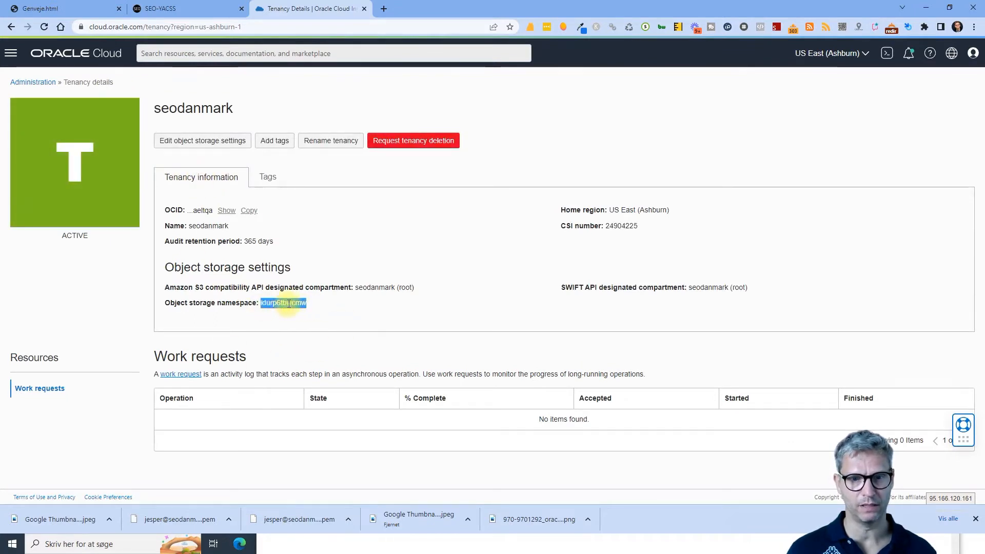
right_click(283, 304)
click(329, 312)
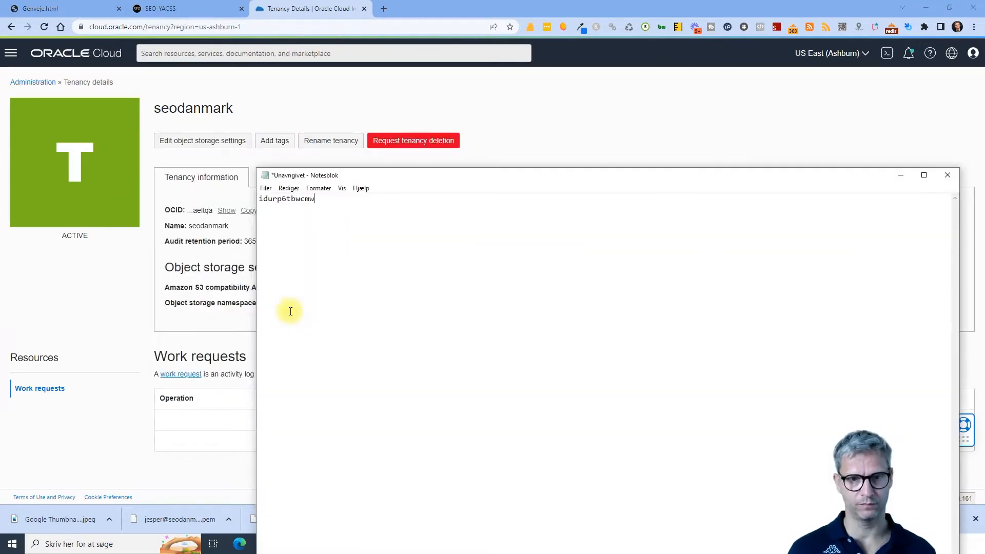
key(Return)
key(Return)
key(Return)
Check the region field in the SEO-YACSS form and return to Tenancy Details.
key(alt)
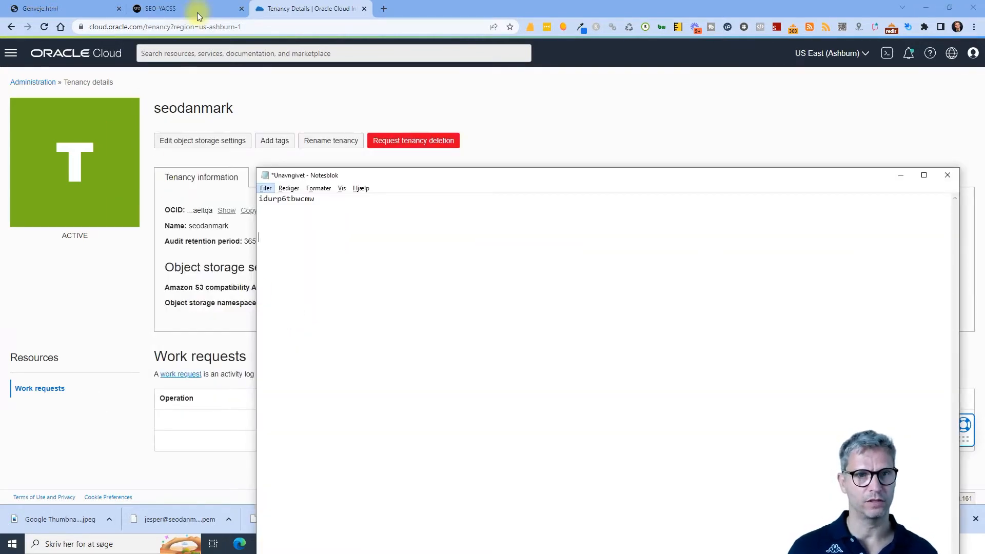
click(197, 13)
click(467, 304)
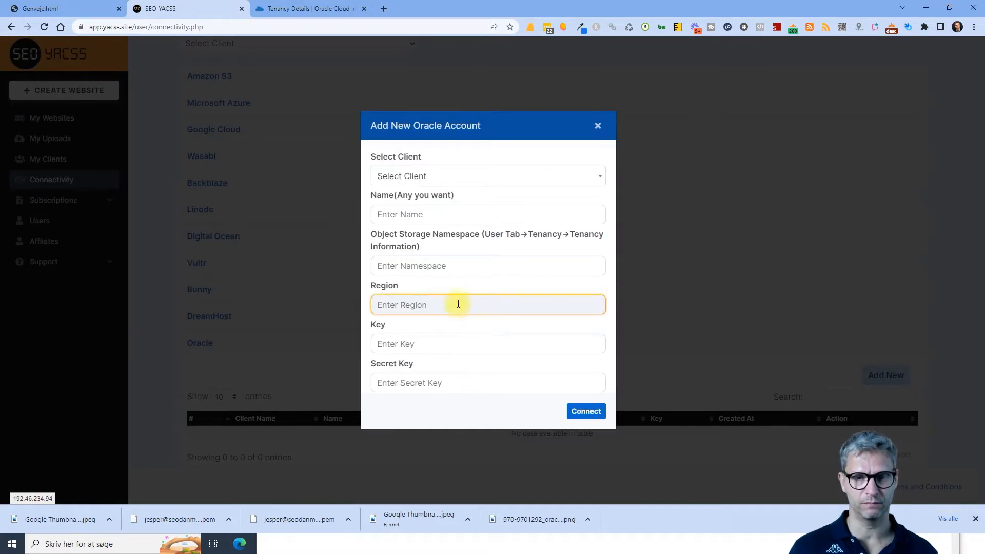
click(279, 8)
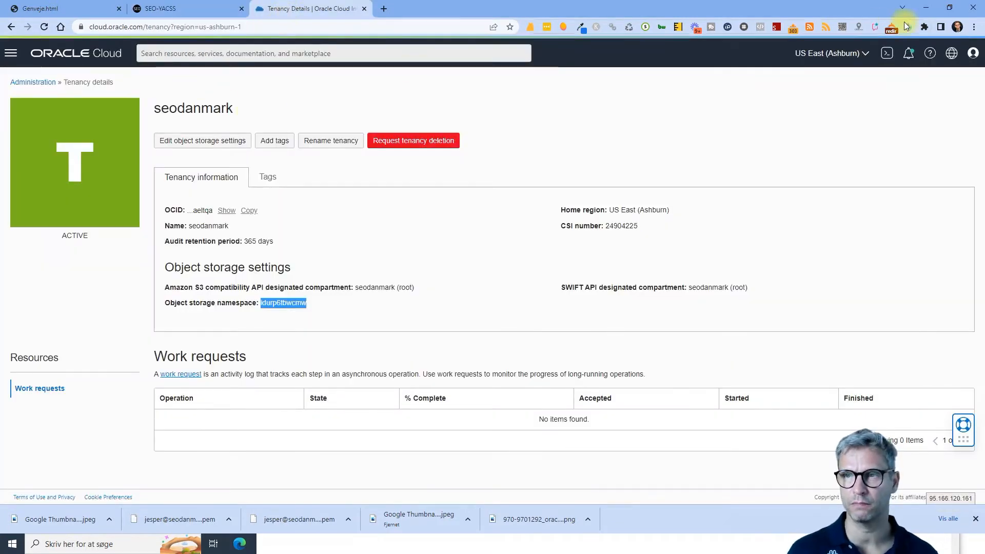
Copy the home region identifier us-ashburn-1 from Manage Regions into Notepad.
click(823, 53)
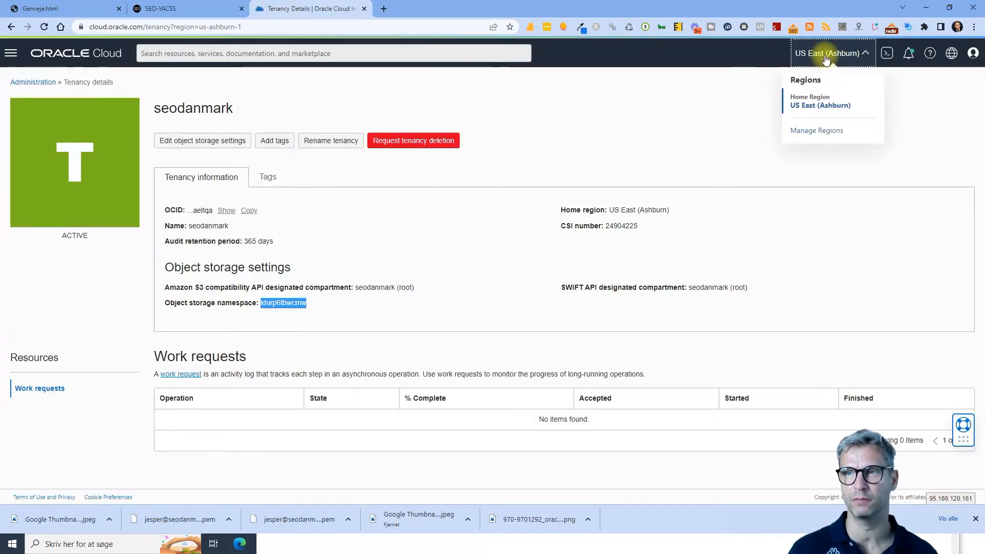
click(819, 130)
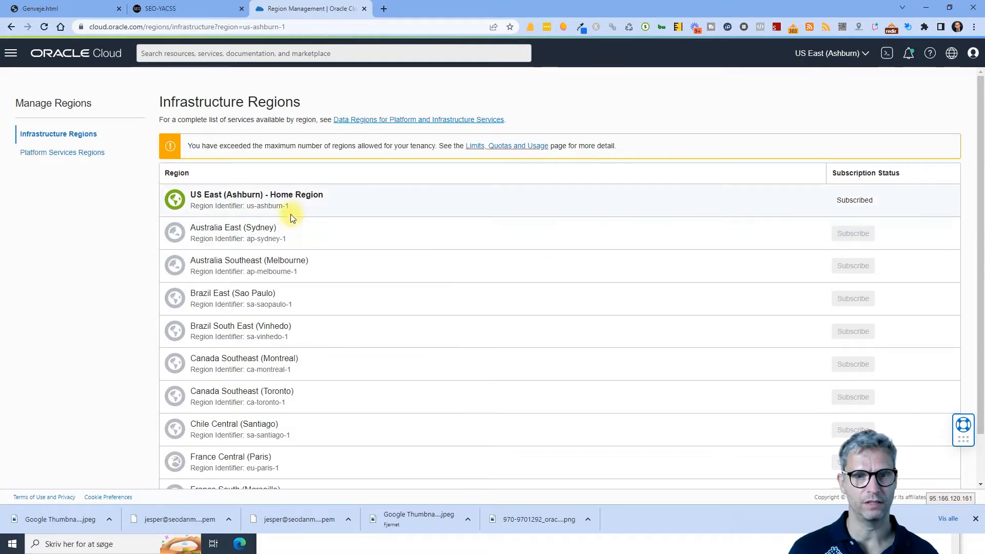
drag(290, 207, 249, 209)
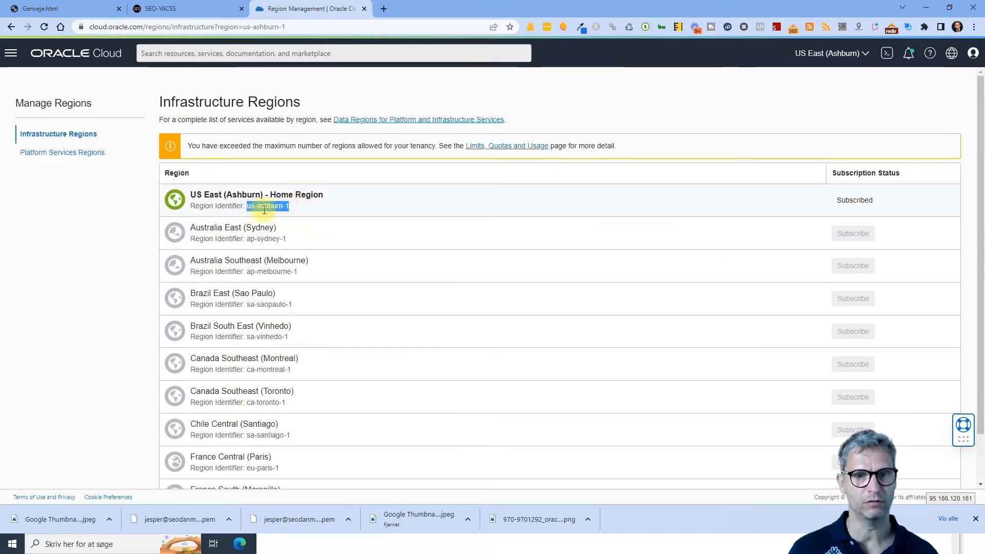
right_click(275, 208)
click(291, 214)
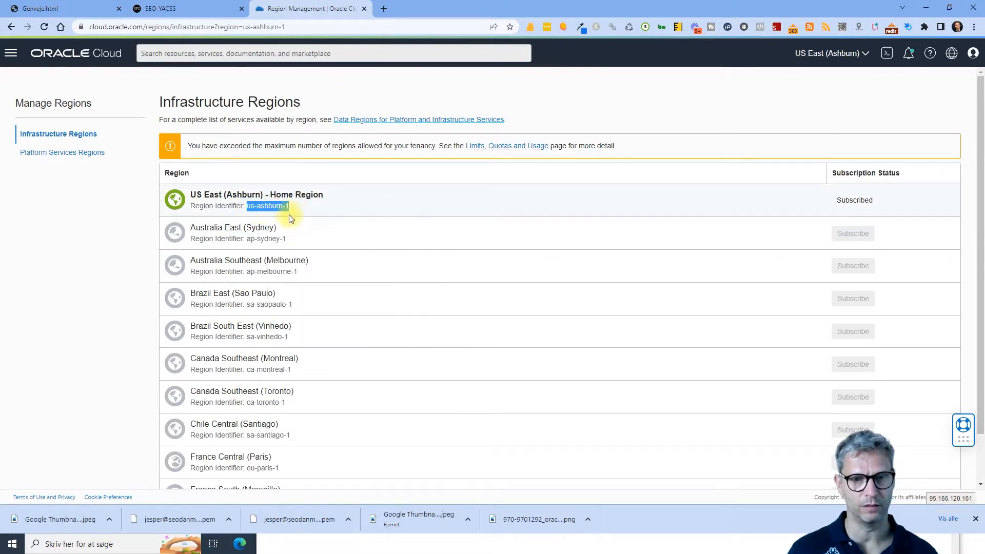
key(alt+Tab)
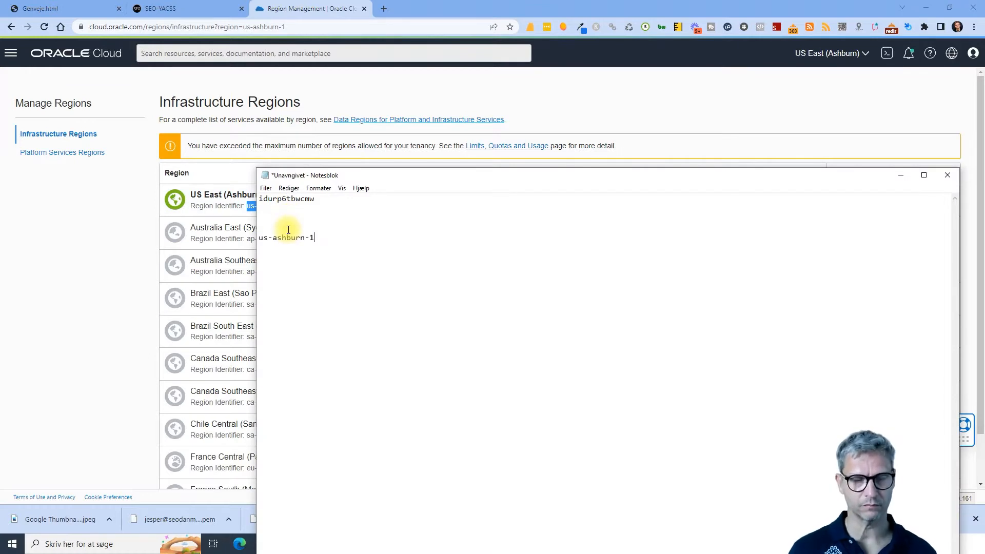
Glance at the SEO-YACSS account form and return to the Oracle regions page.
click(302, 9)
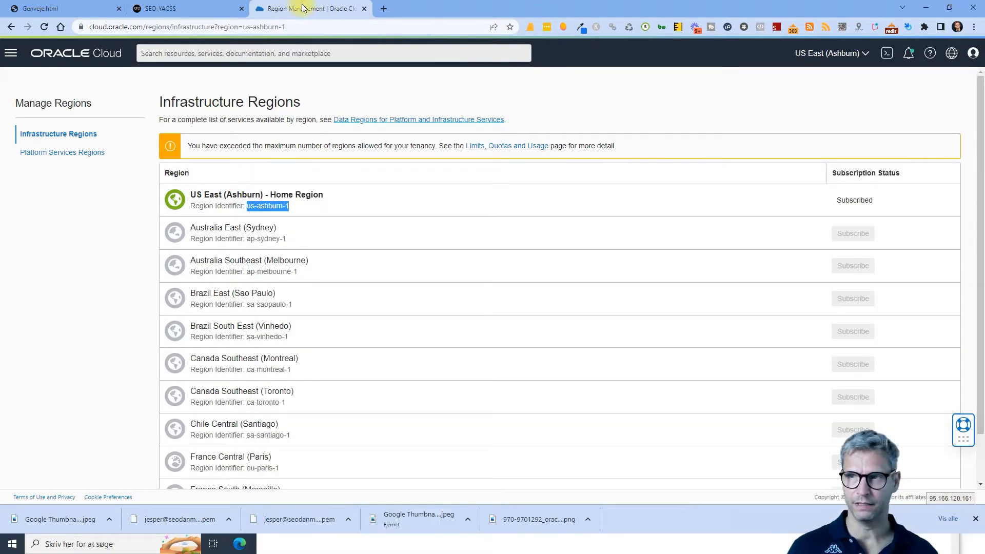
click(156, 9)
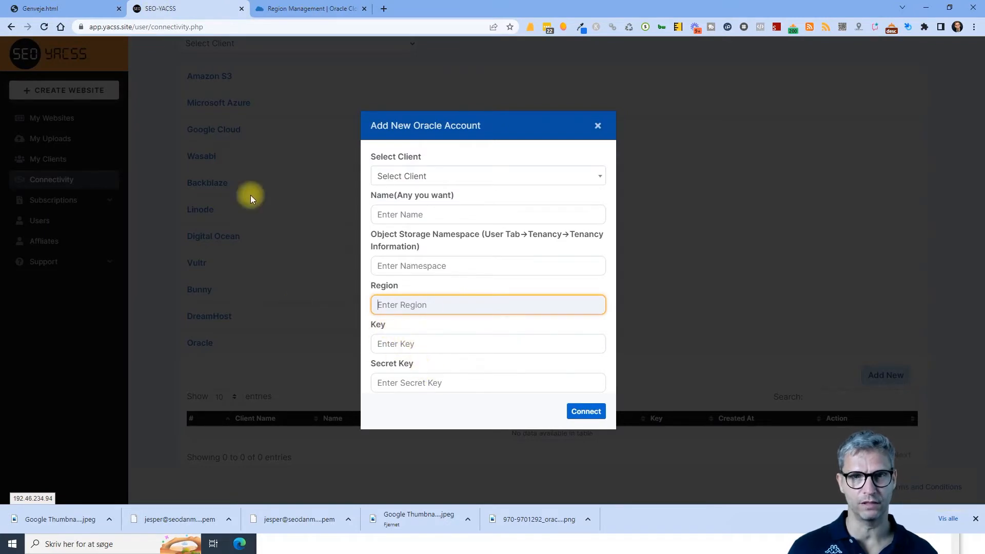
click(301, 8)
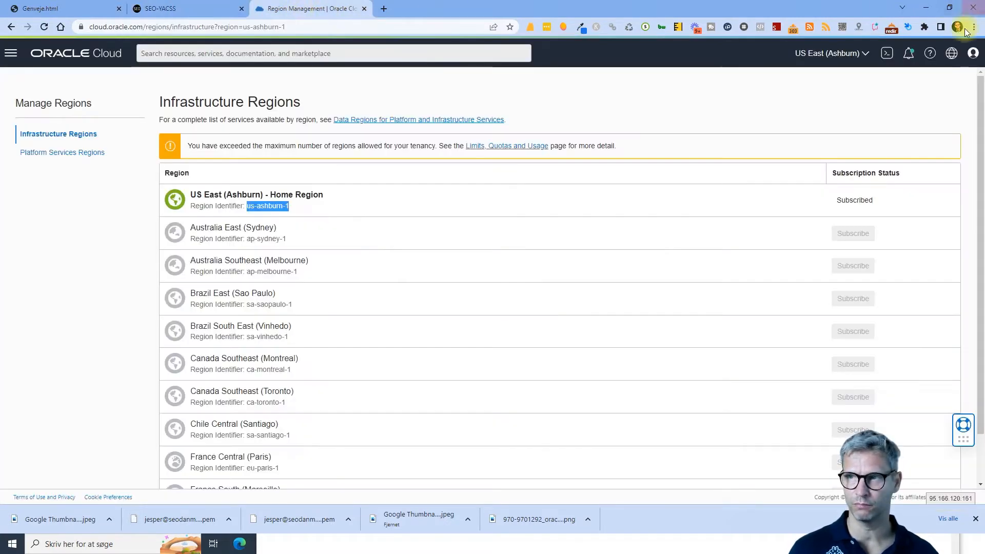
Generate a new customer secret key from My Profile's Customer secret keys section.
click(973, 54)
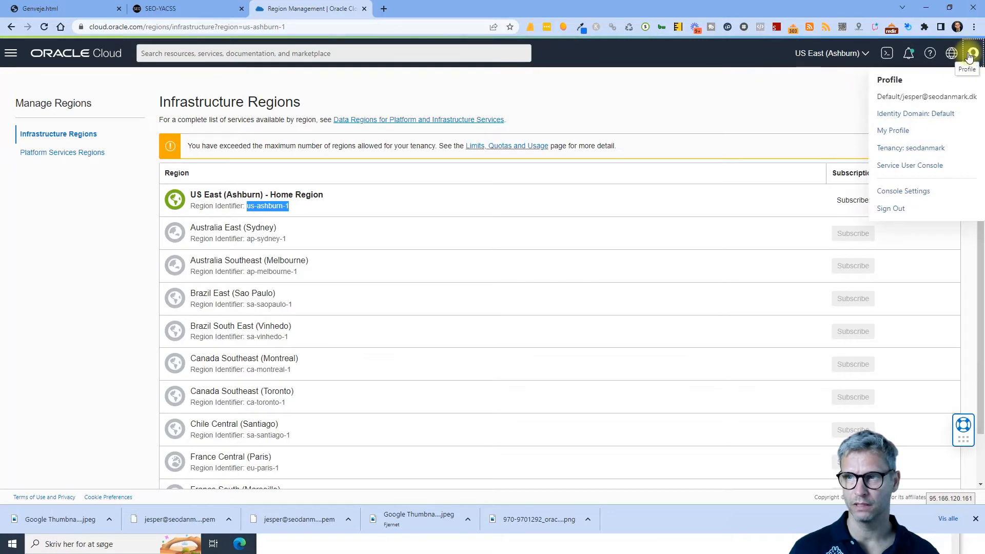
click(892, 130)
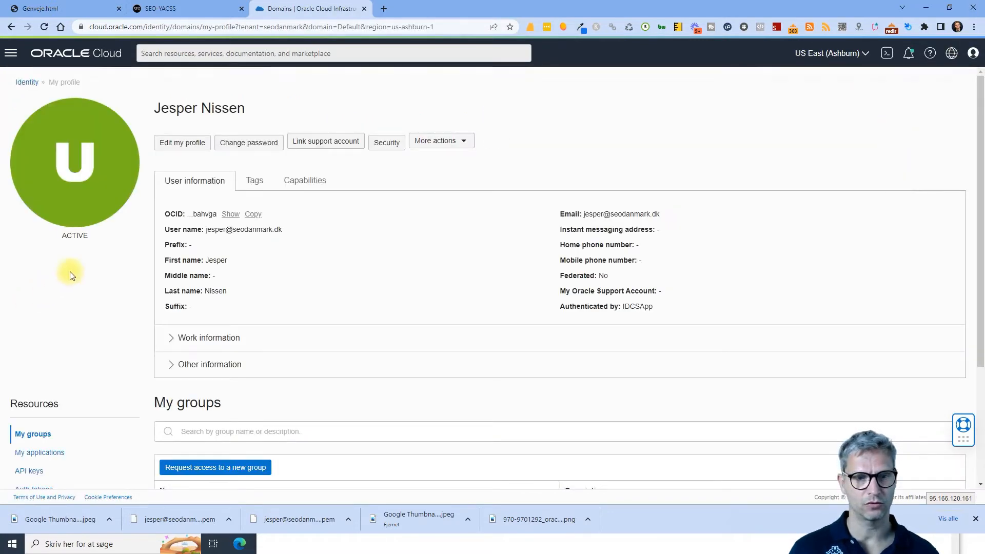
scroll(101, 252, down, 2)
scroll(101, 252, down, 1)
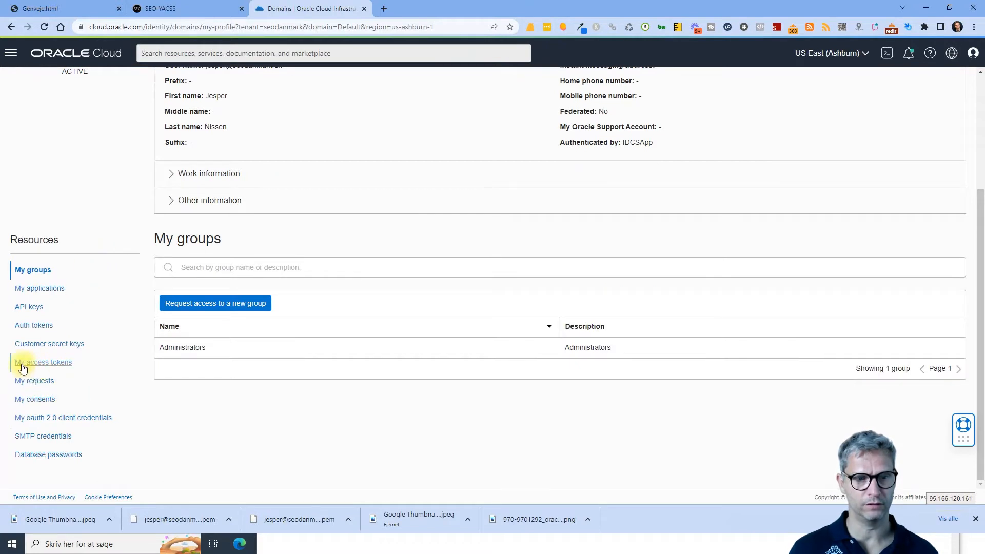
click(52, 345)
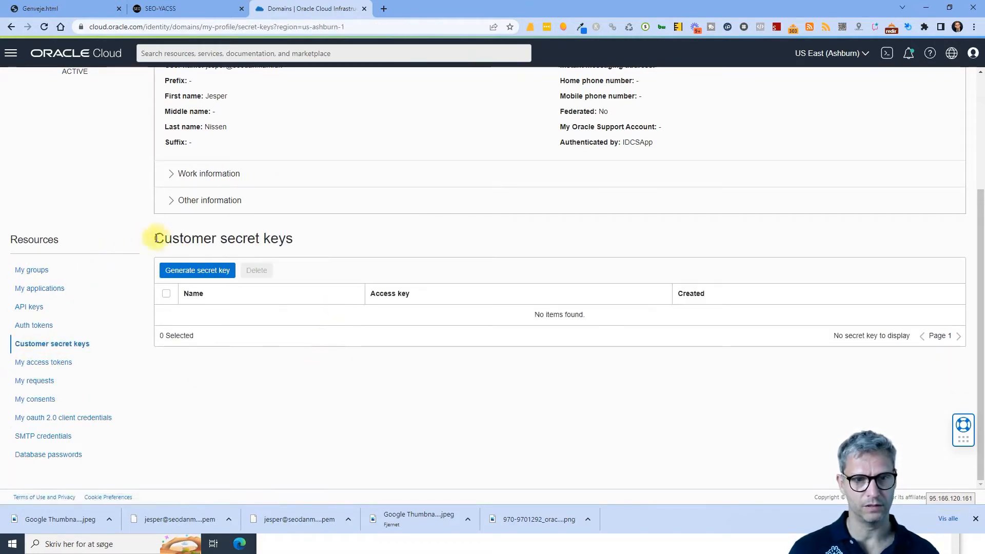
mouse_move(156, 238)
mouse_down()
mouse_move(248, 230)
mouse_move(366, 248)
mouse_up()
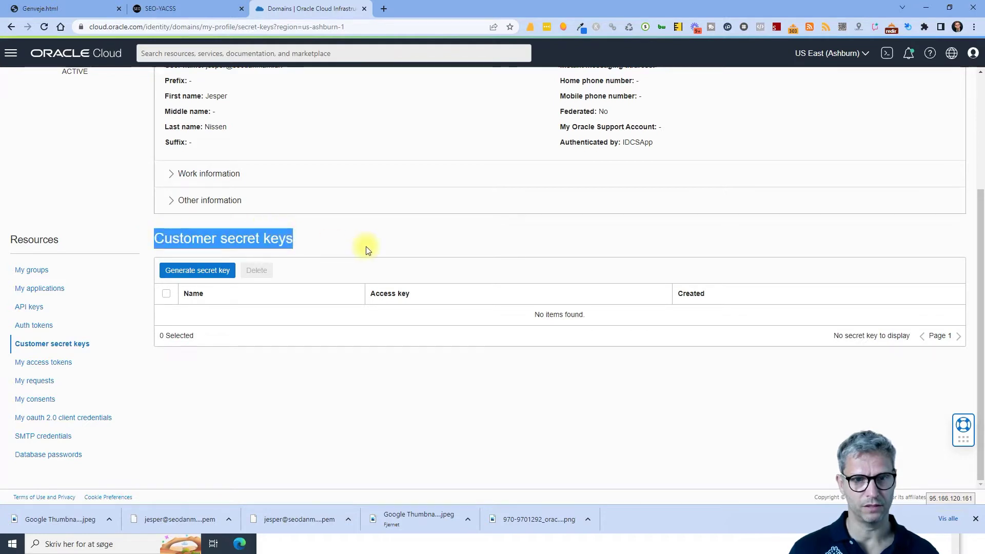
click(198, 270)
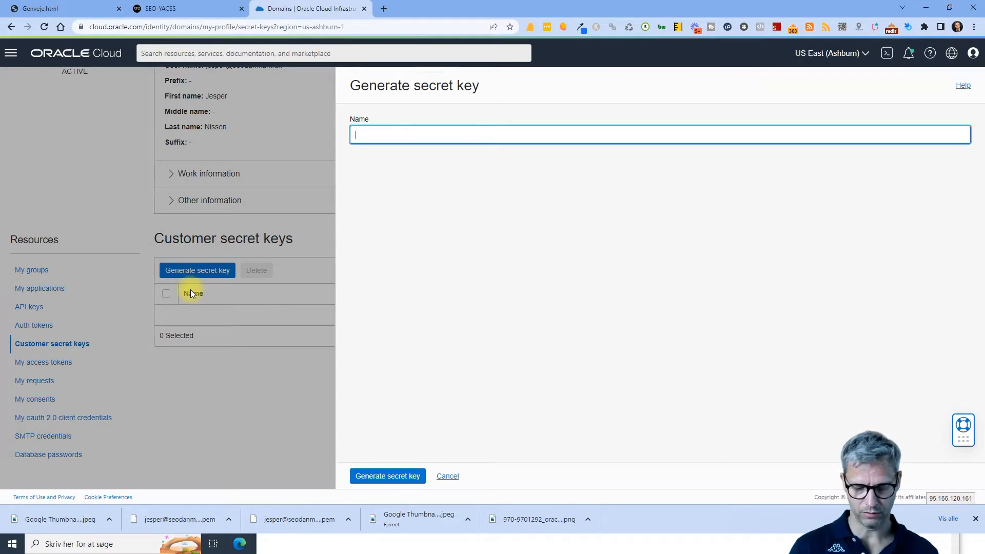
text(jespers secret key)
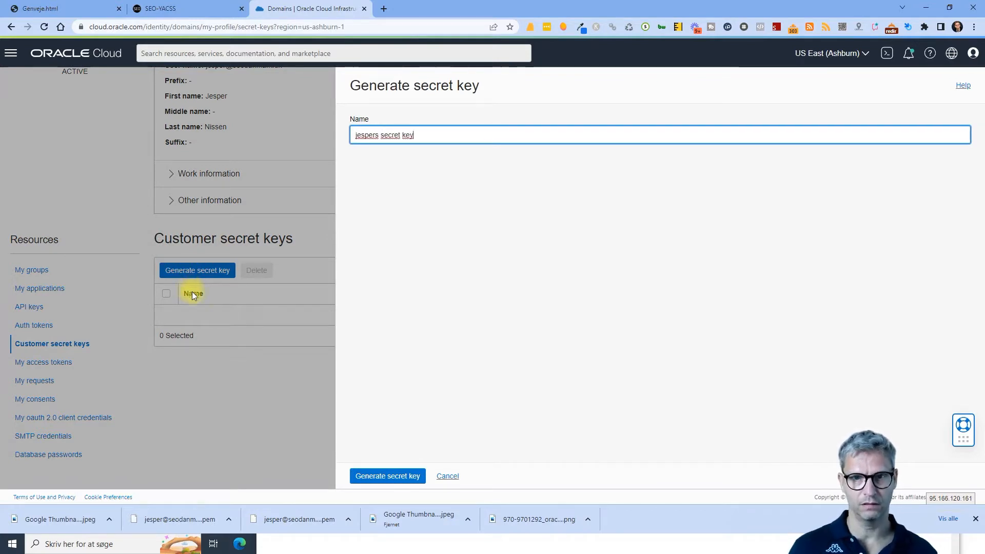
click(400, 477)
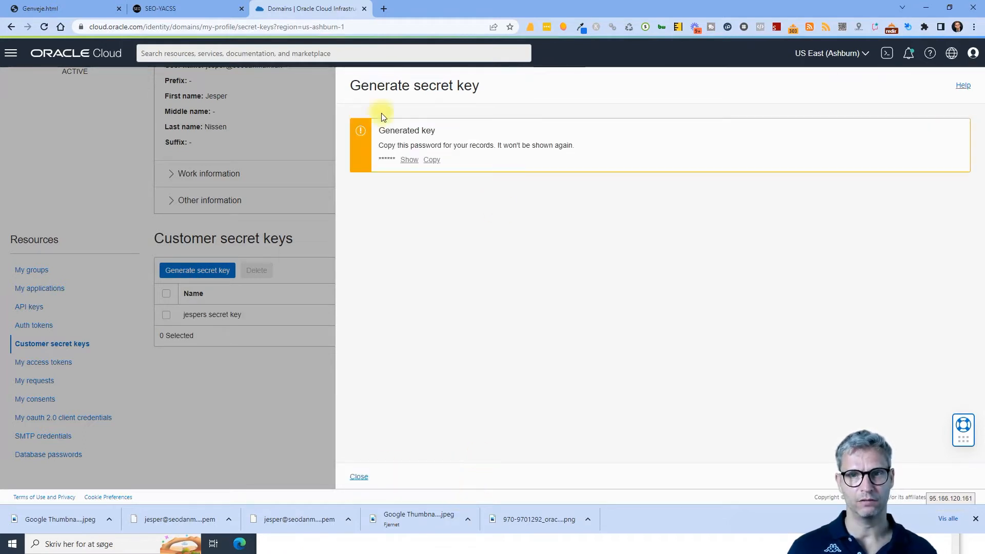
Reveal the generated secret, paste it into Notepad, and close the key panel.
click(408, 161)
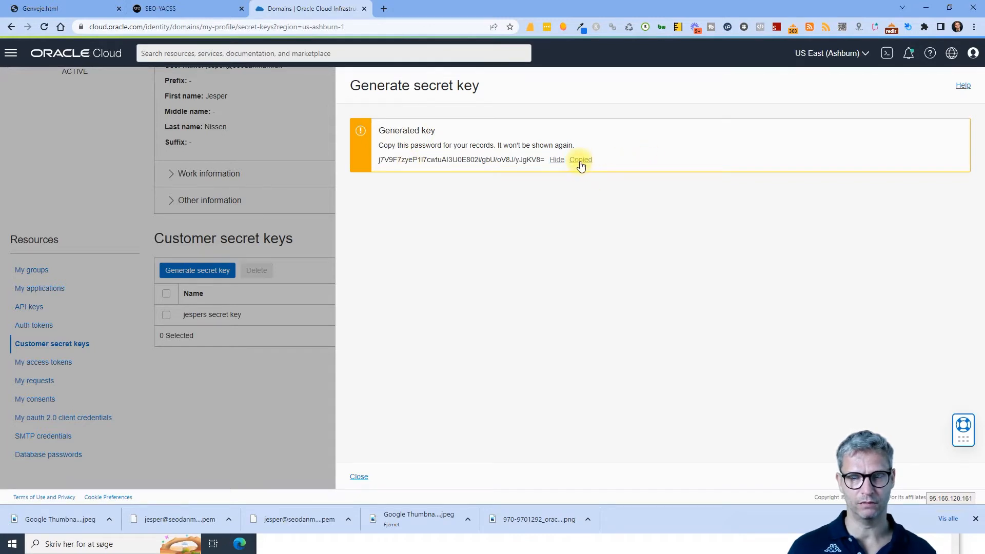
key(alt+Tab)
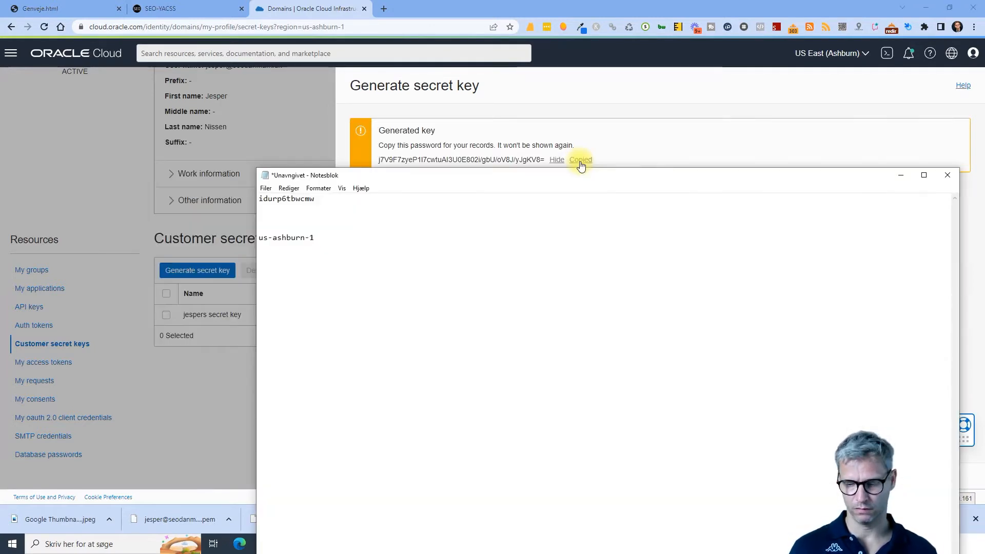
key(ctrl+v)
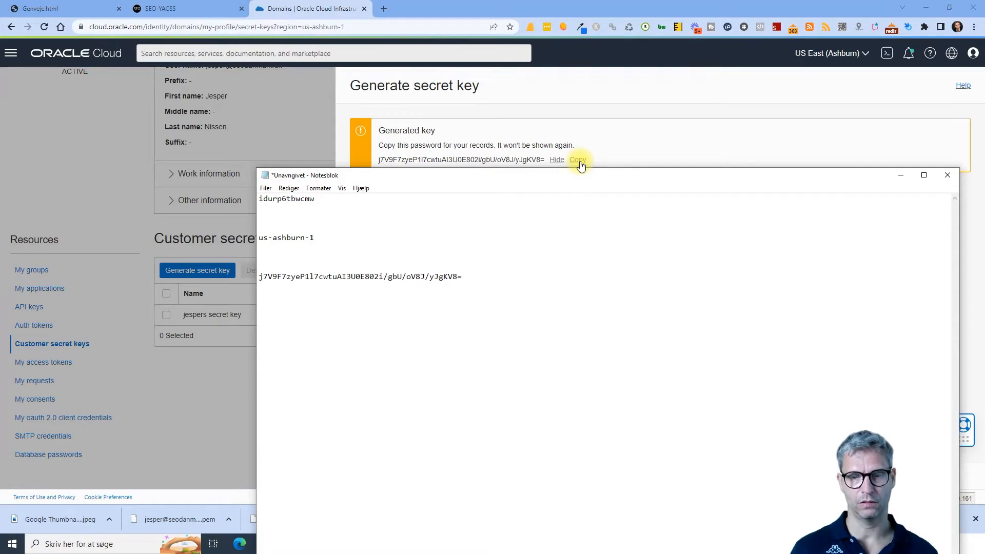
key(alt+Tab)
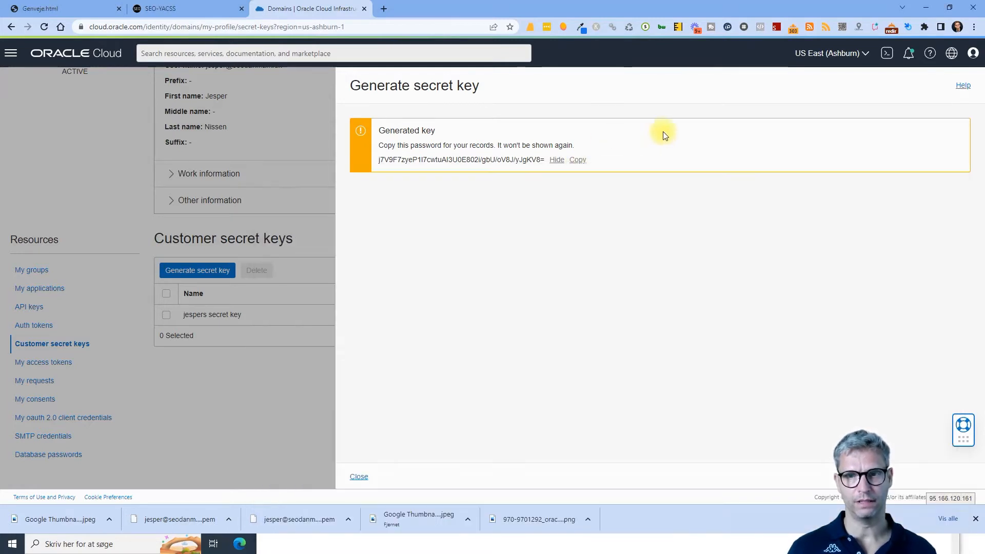
click(360, 475)
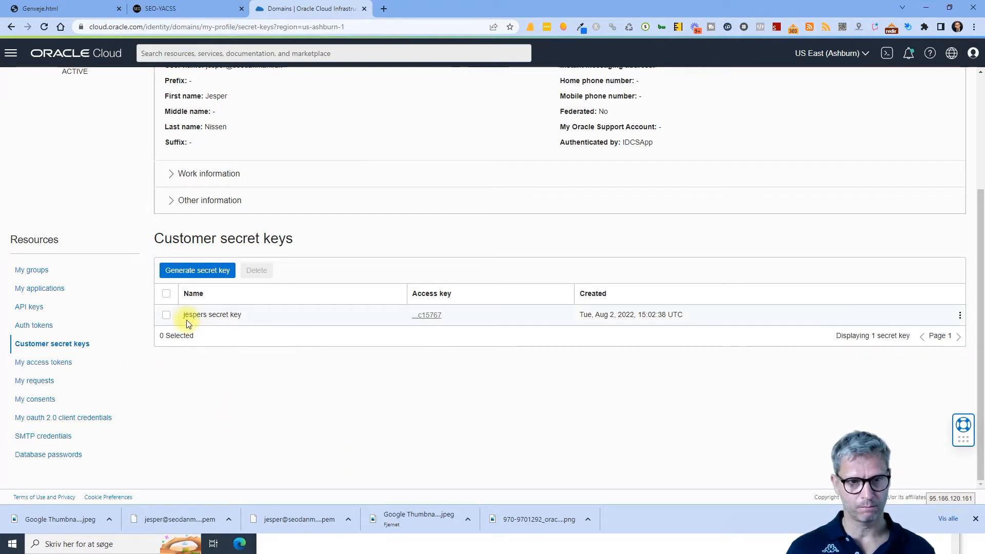
Copy the key's full access key into Notepad beneath the secret.
click(427, 315)
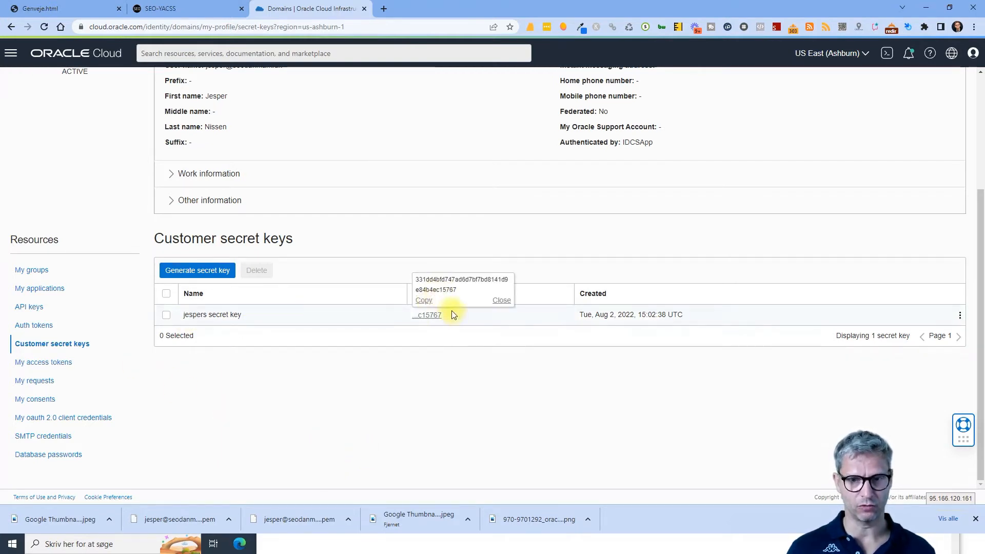
click(420, 351)
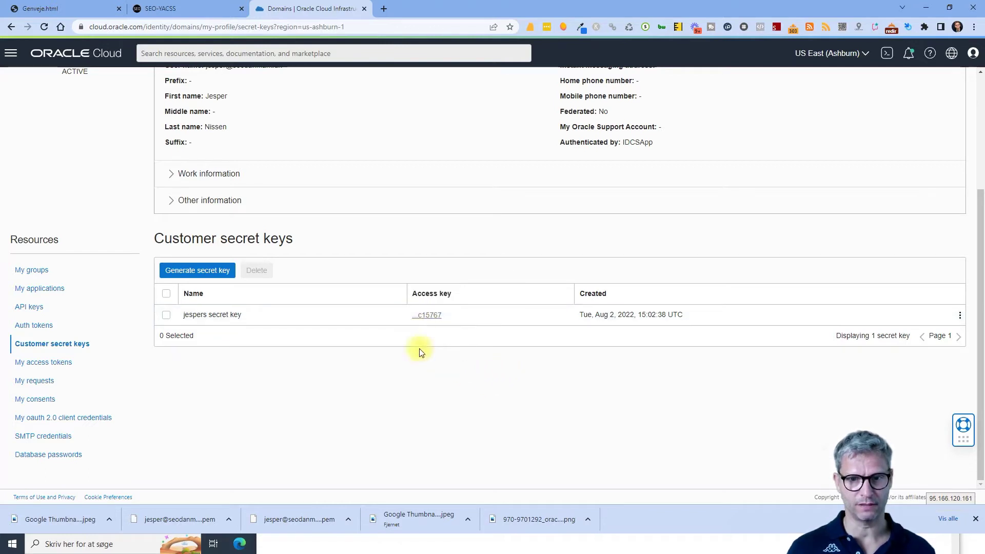
click(429, 316)
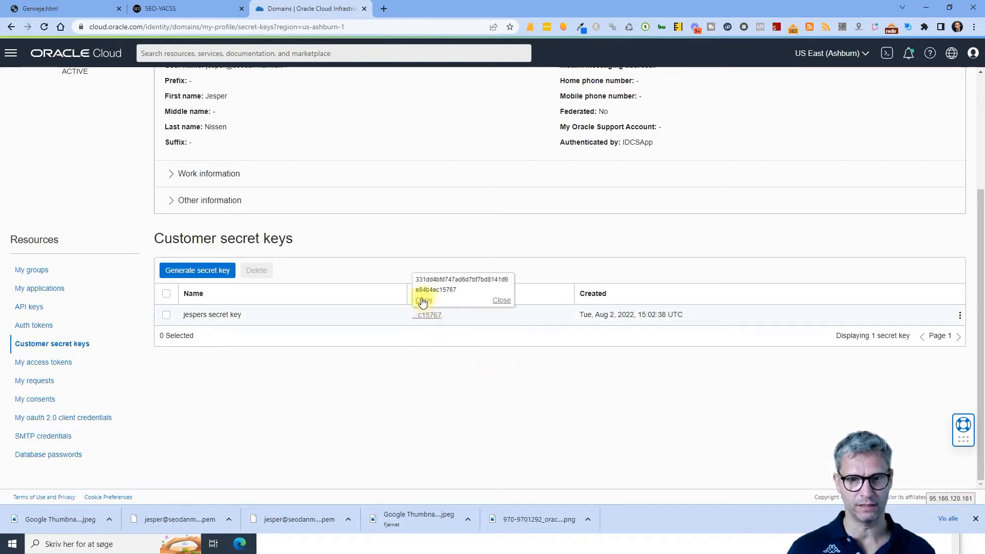
key(alt+Tab)
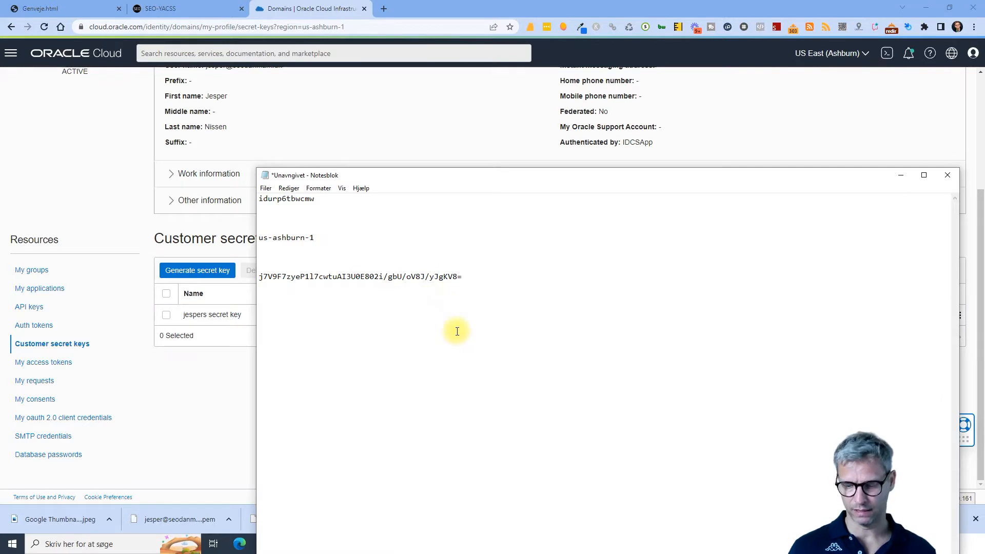
key(ctrl+v)
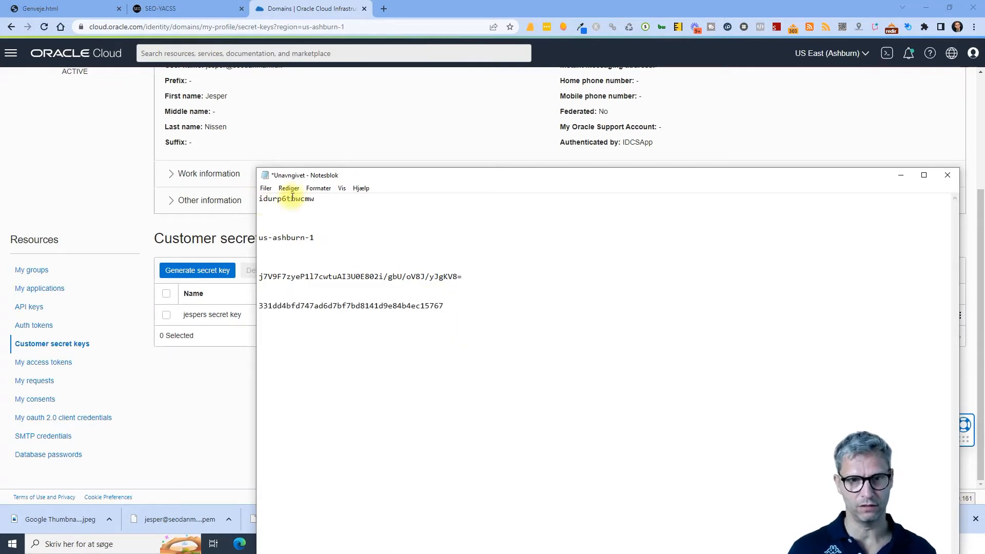
Review the namespace, region, secret and access key lines gathered in Notepad.
drag(315, 200, 260, 199)
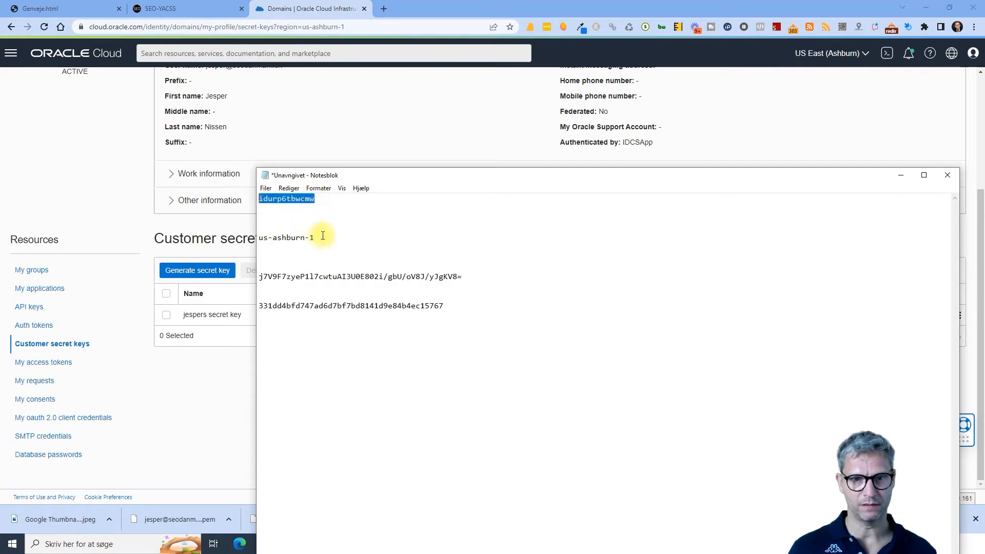
drag(309, 238, 271, 238)
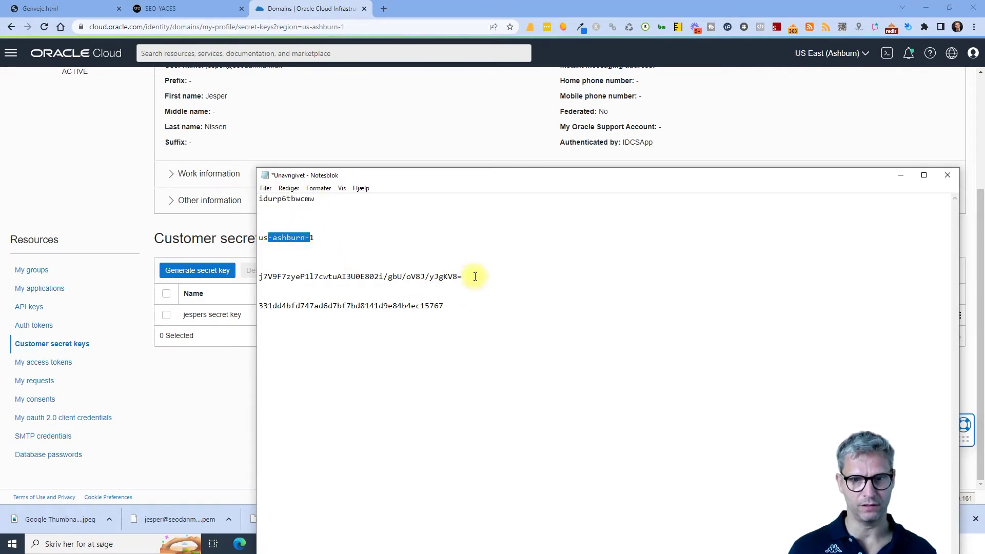
drag(461, 276, 406, 276)
drag(441, 306, 259, 305)
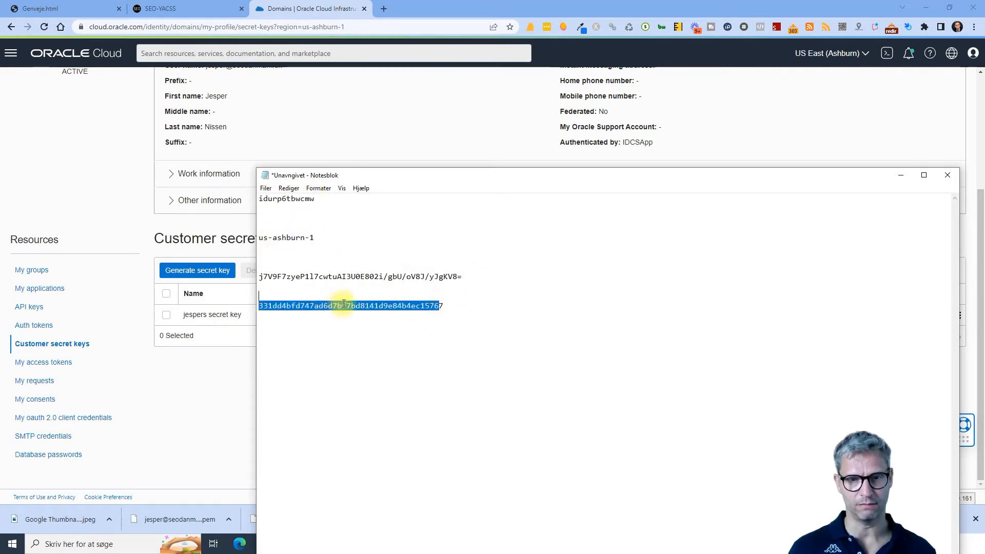
click(351, 305)
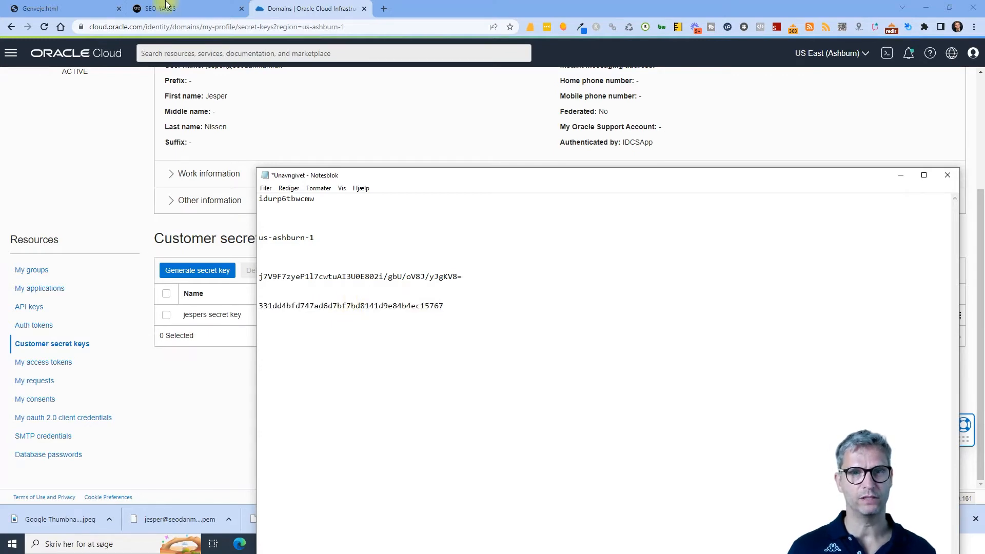
Close the Add New Oracle Account form, leaving the empty Oracle accounts table on the Connectivity page.
click(183, 8)
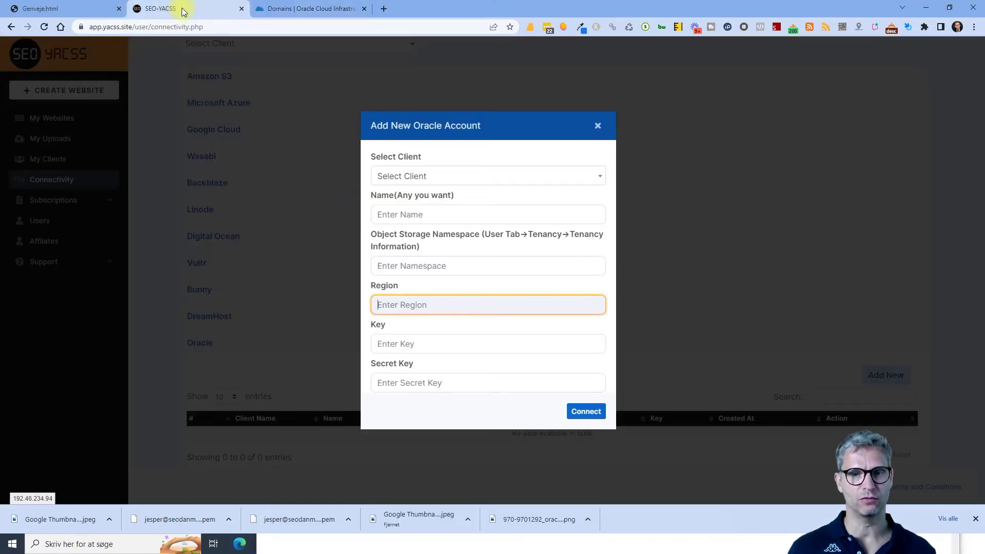
click(597, 126)
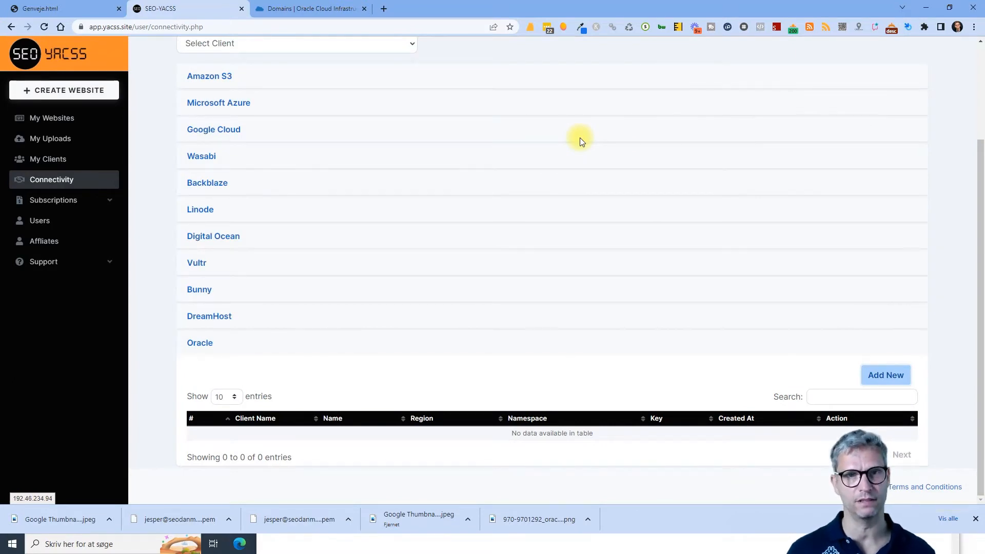
click(266, 9)
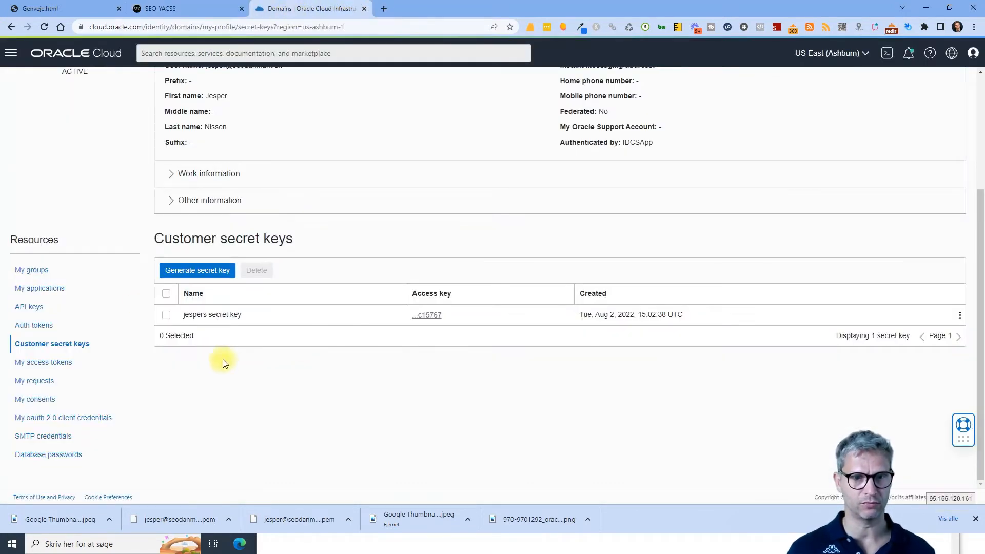
drag(292, 239, 221, 238)
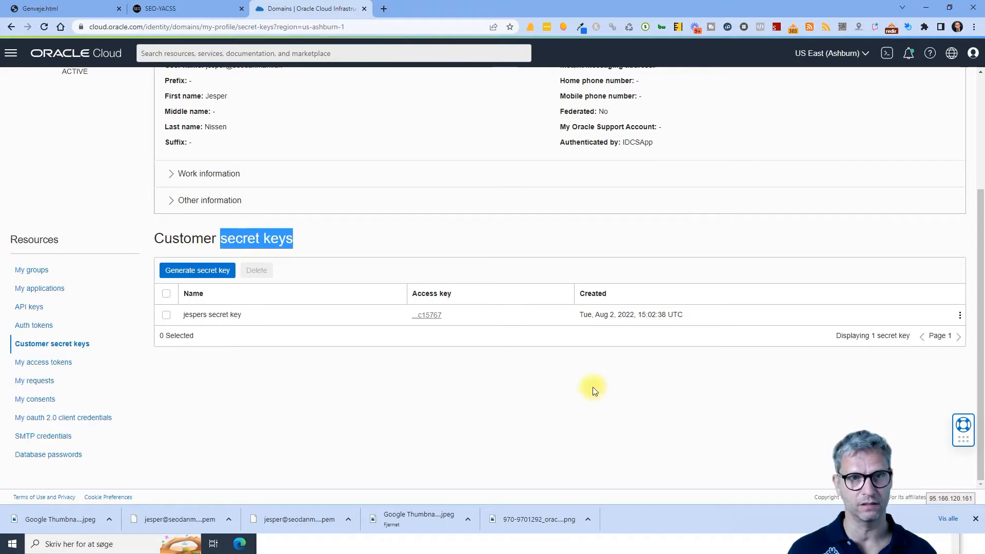
click(193, 12)
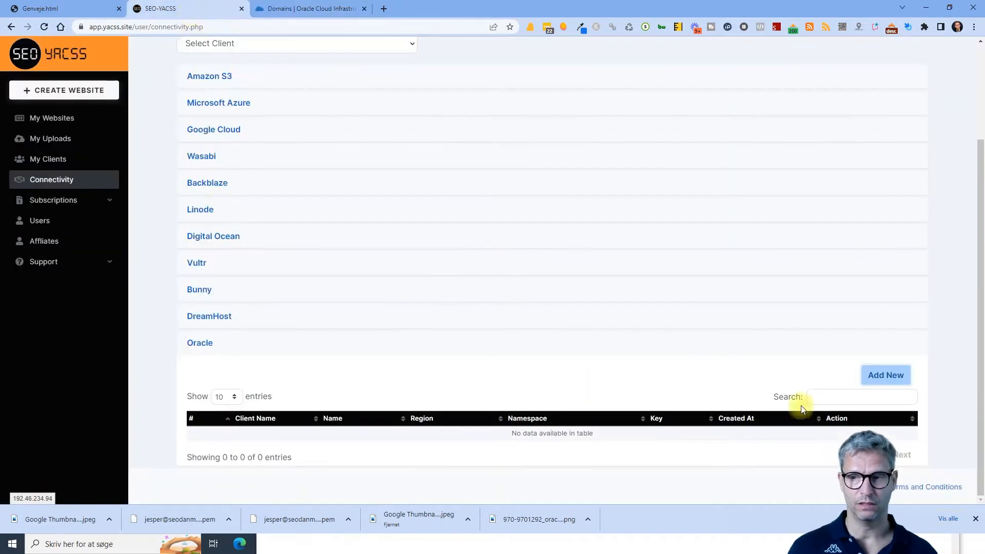
Set the new Oracle account's client and name to Jesper in the Add New form.
click(885, 374)
click(456, 176)
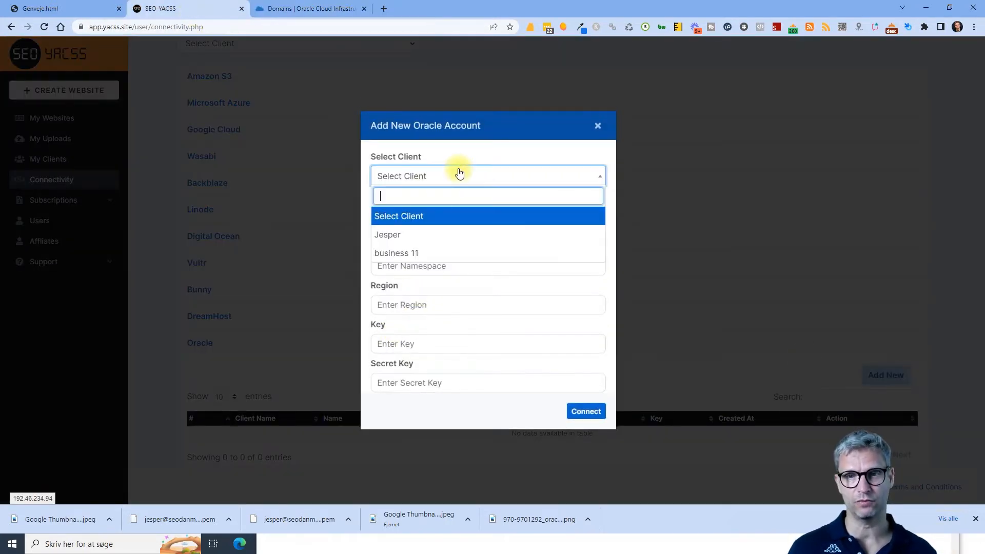
click(427, 231)
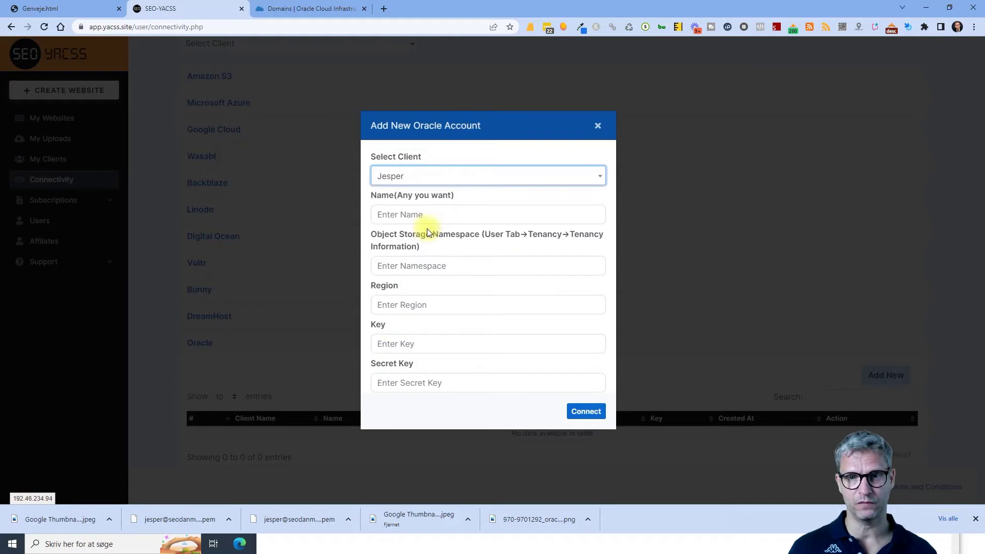
click(446, 207)
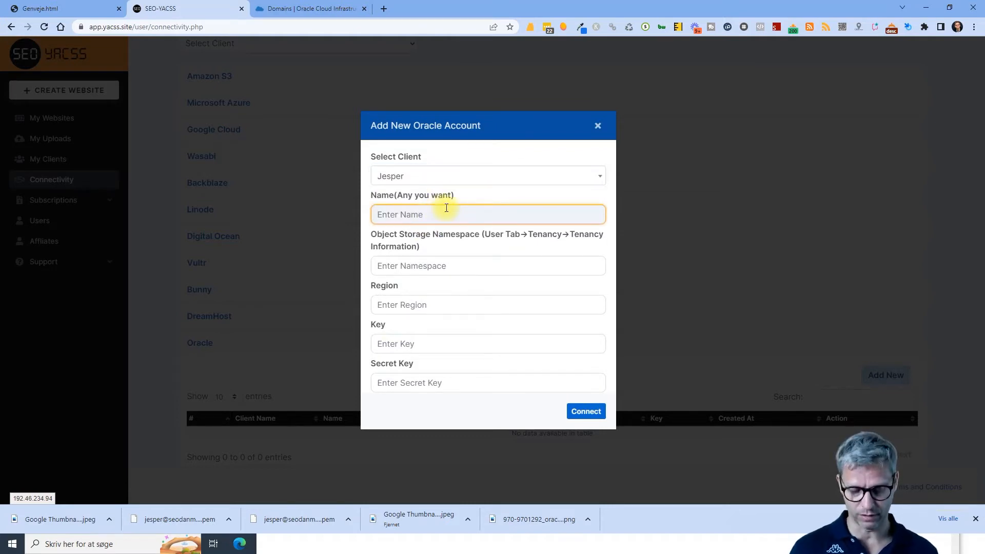
text(Jesper)
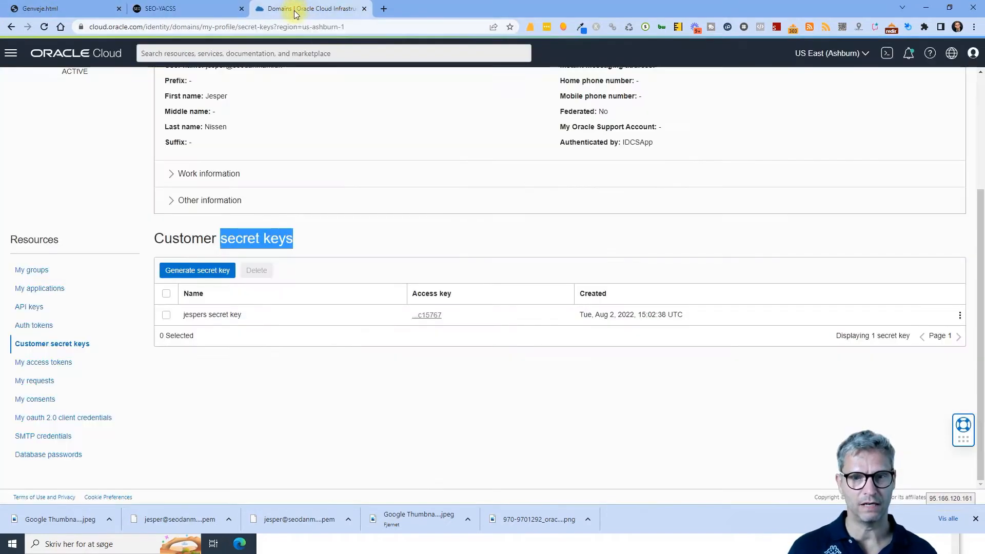
click(230, 339)
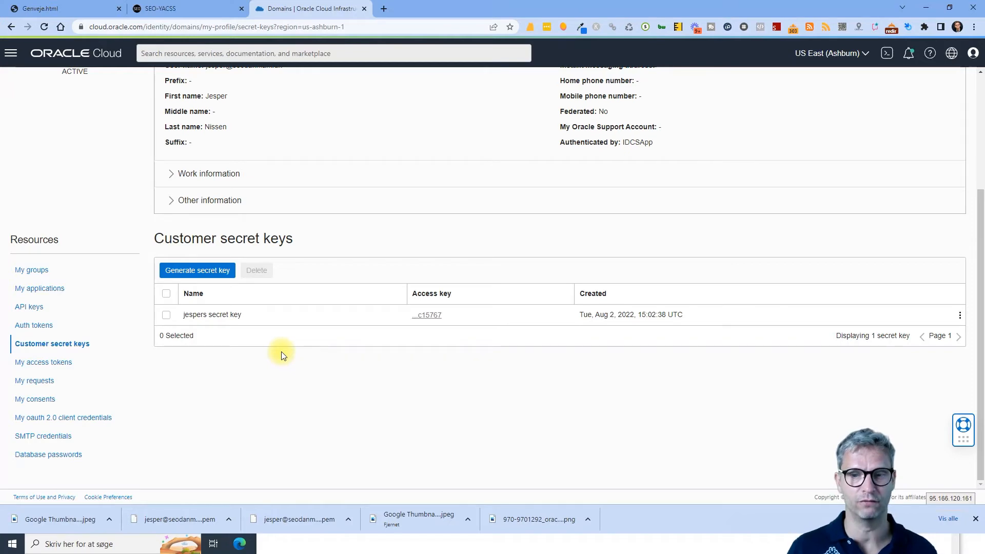
click(184, 11)
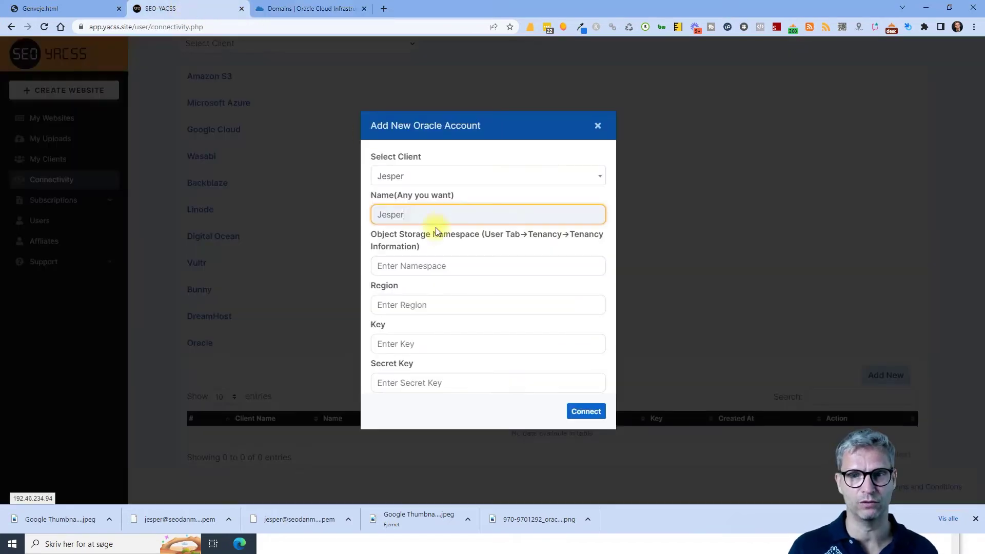
Fill the form's namespace idurp6tbwcmw and region us-ashburn-1 from the Notepad notes.
click(462, 271)
key(alt+Tab)
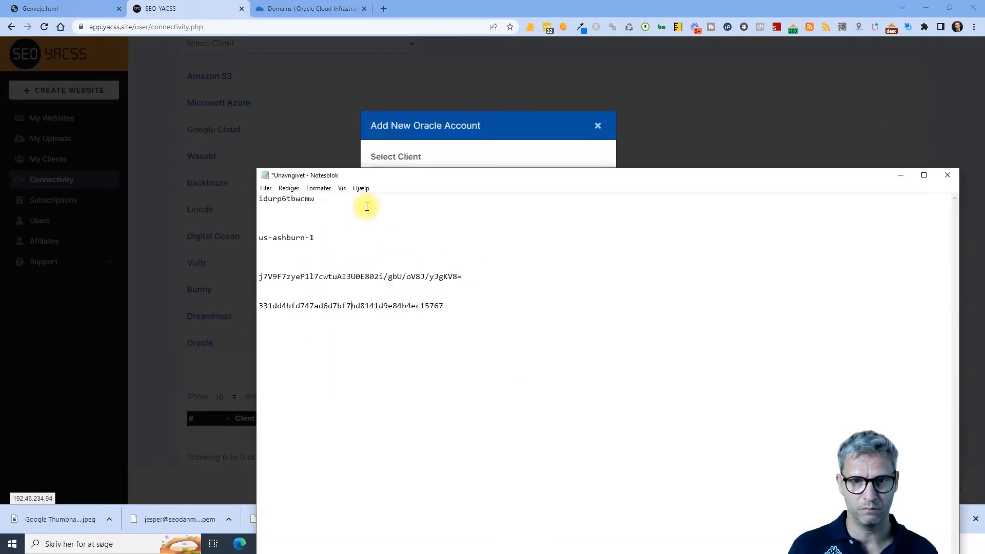
drag(317, 199, 258, 199)
key(ctrl+c)
key(alt+Tab)
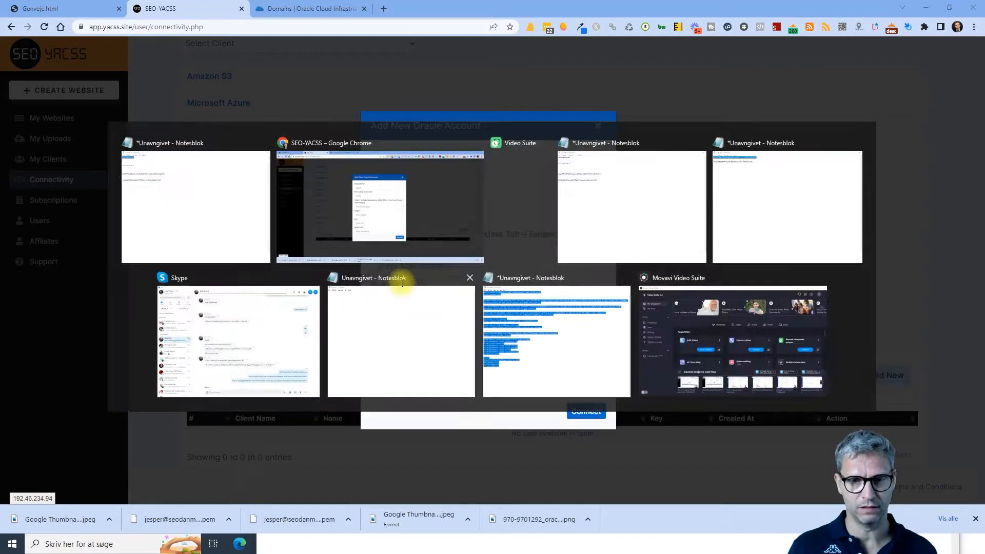
key(ctrl+v)
key(alt+Tab)
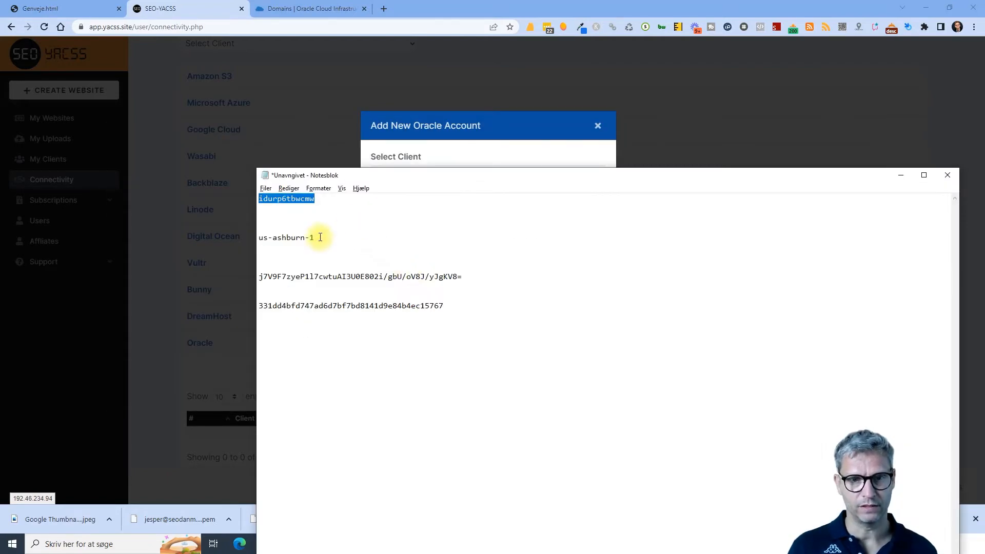
drag(315, 238, 259, 238)
key(ctrl+c)
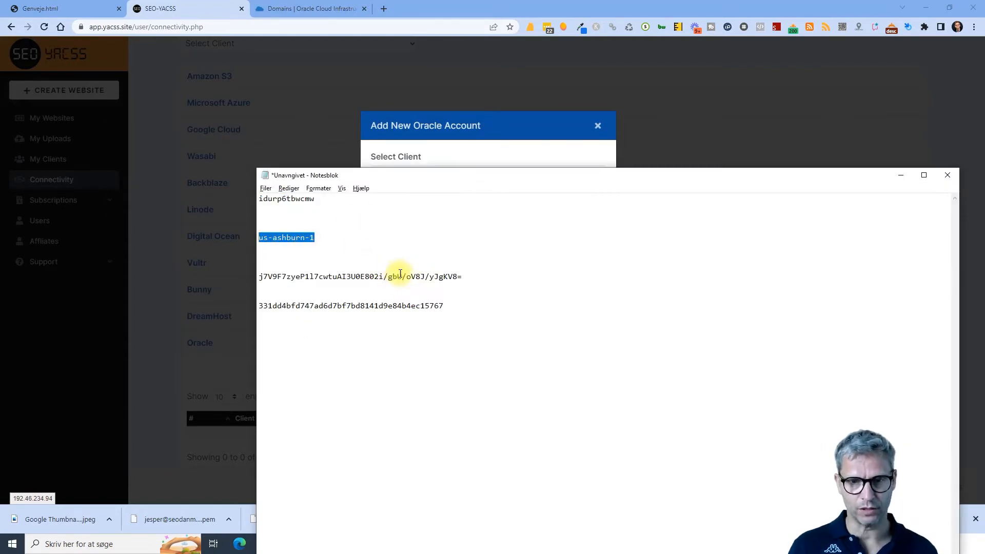
key(alt+Tab)
click(424, 302)
key(ctrl+v)
Fill the secret key and access key from the notes and connect the Jesper Oracle account.
key(alt+Tab)
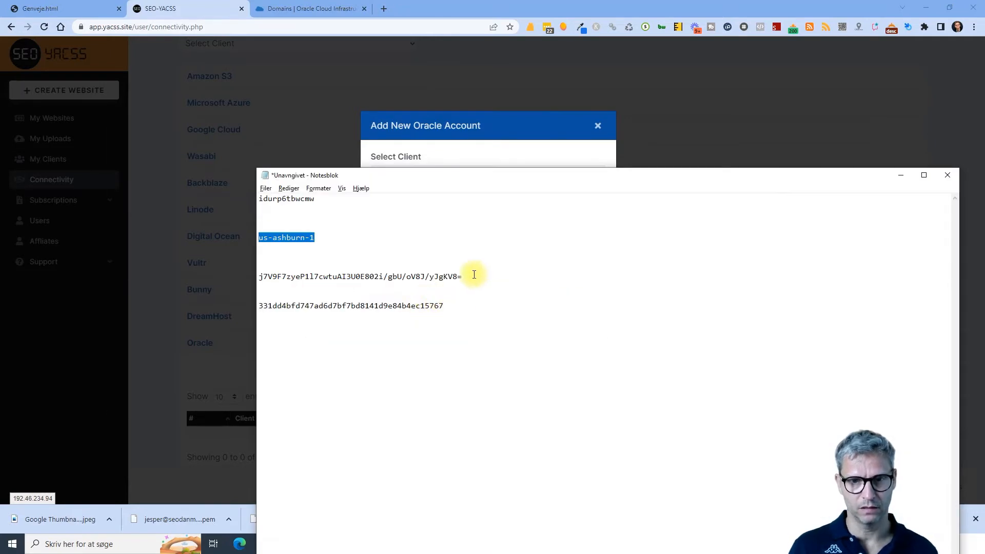
drag(472, 276, 258, 275)
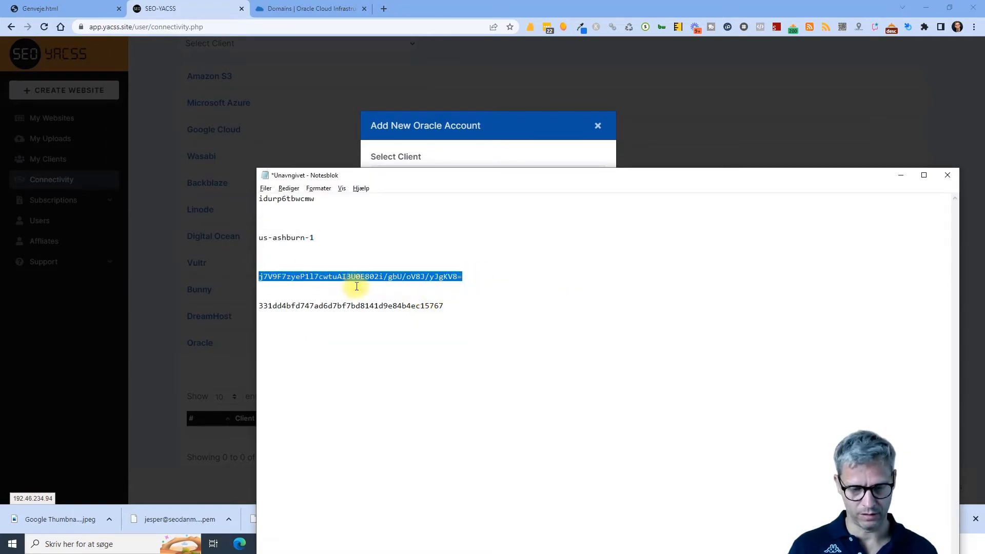
key(ctrl+c)
key(alt+Tab)
click(443, 381)
key(ctrl+v)
key(alt+Tab)
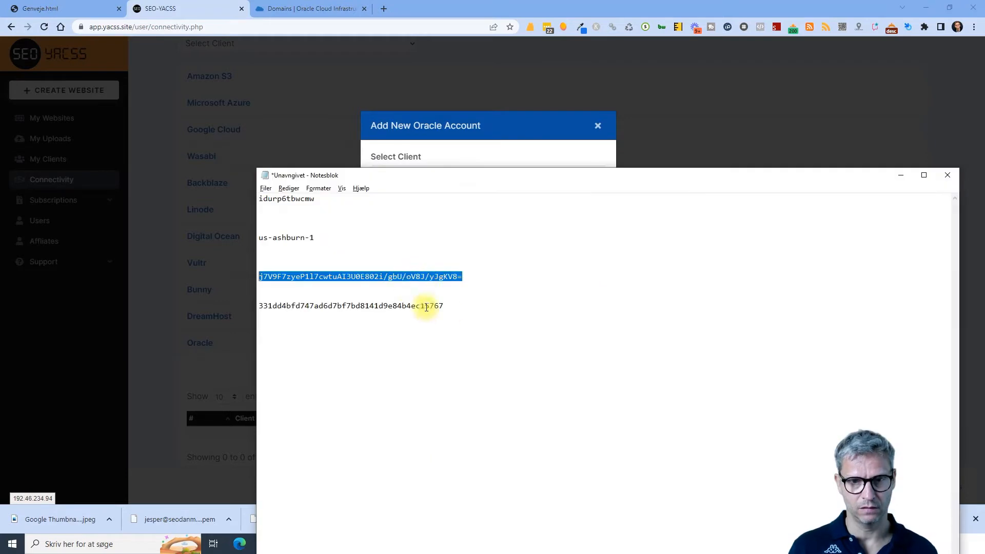
drag(444, 306, 258, 306)
key(ctrl+c)
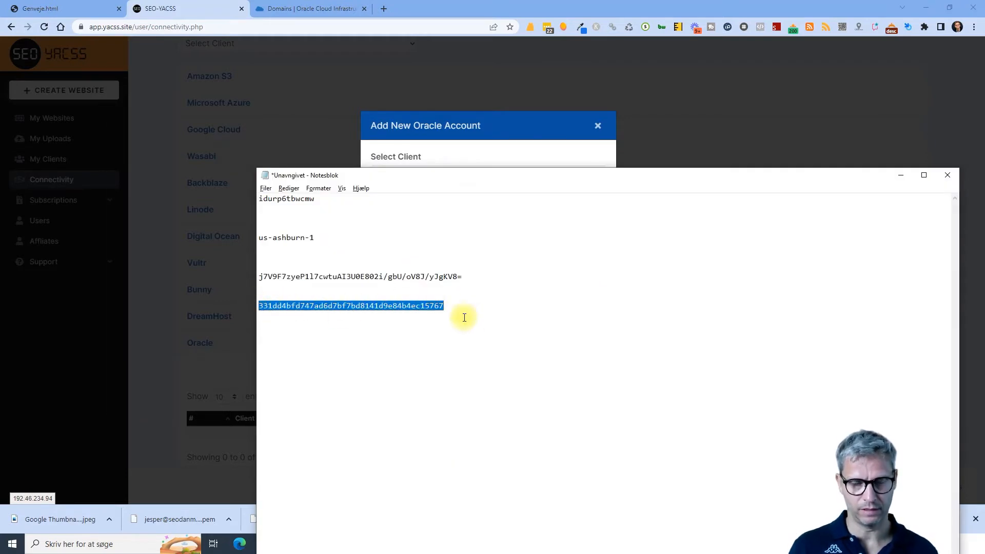
key(alt+Tab)
click(523, 344)
key(ctrl+v)
click(593, 413)
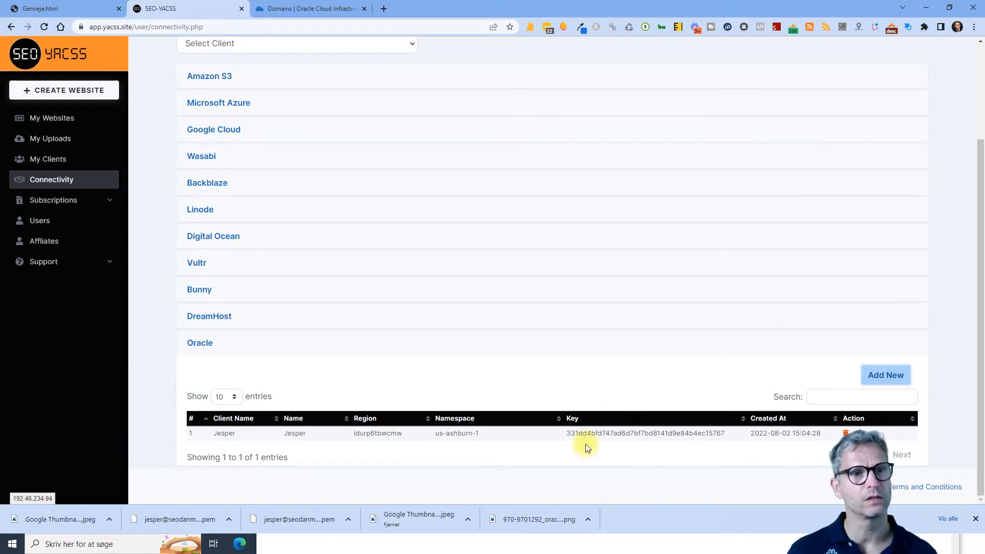
Start an Oracle upload for website 1 with client and account both set to Jesper.
click(58, 117)
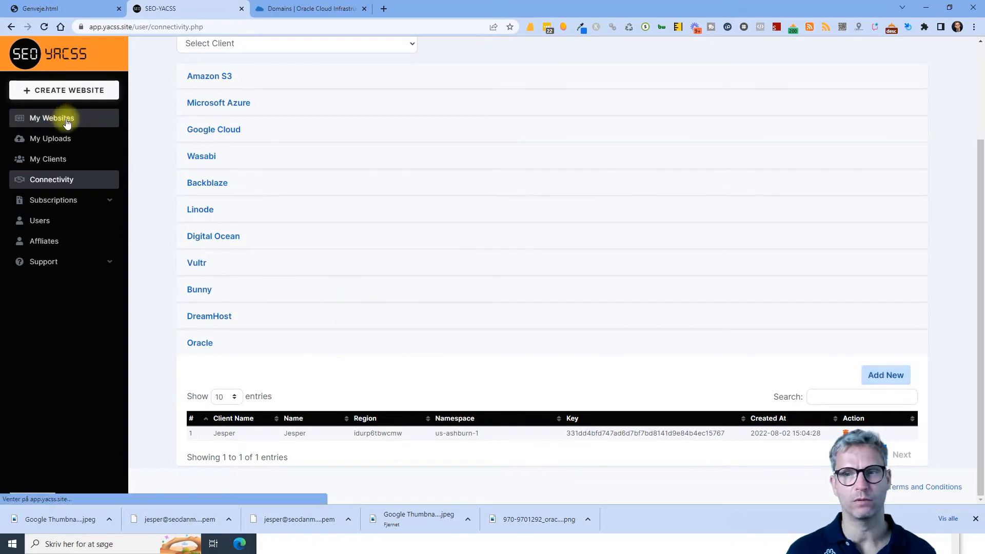
click(909, 245)
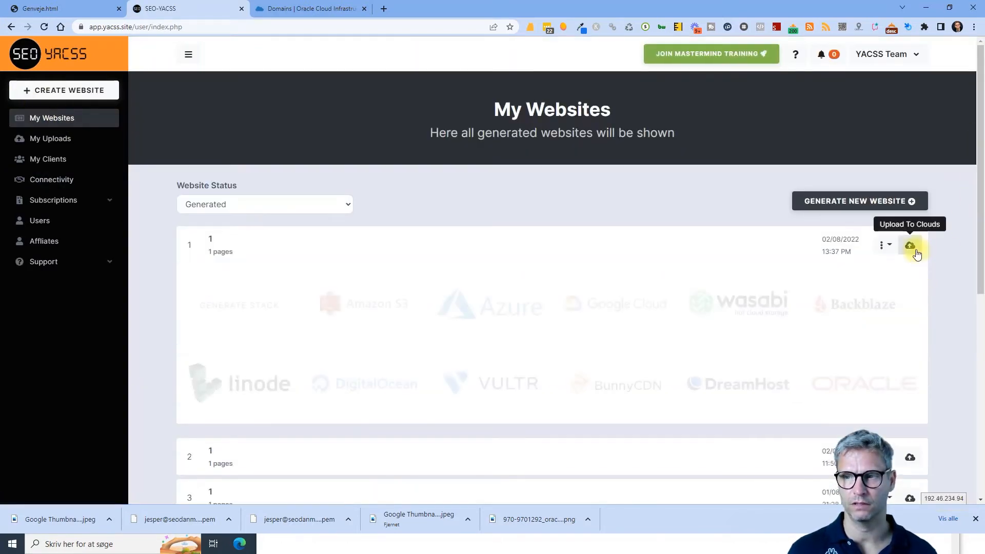
click(869, 386)
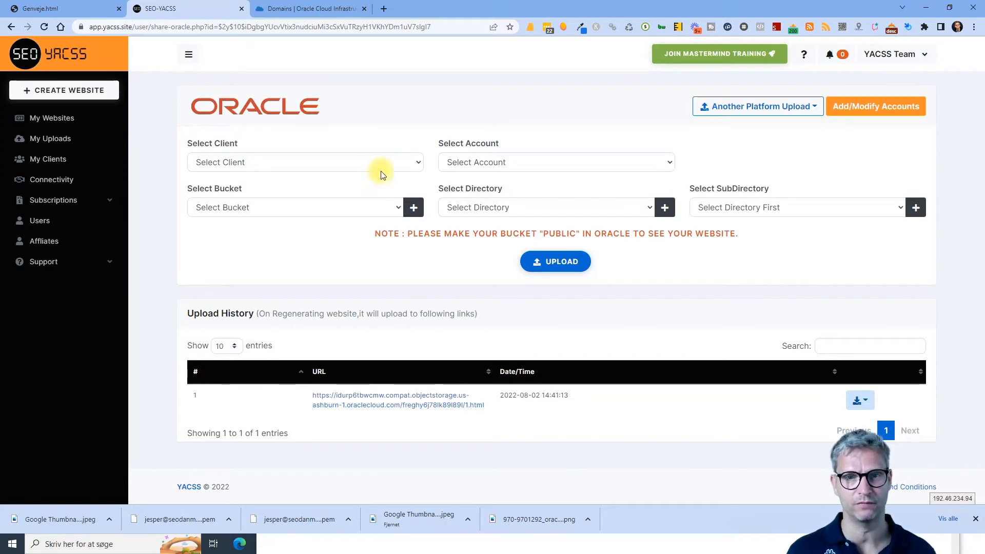
click(339, 163)
click(313, 189)
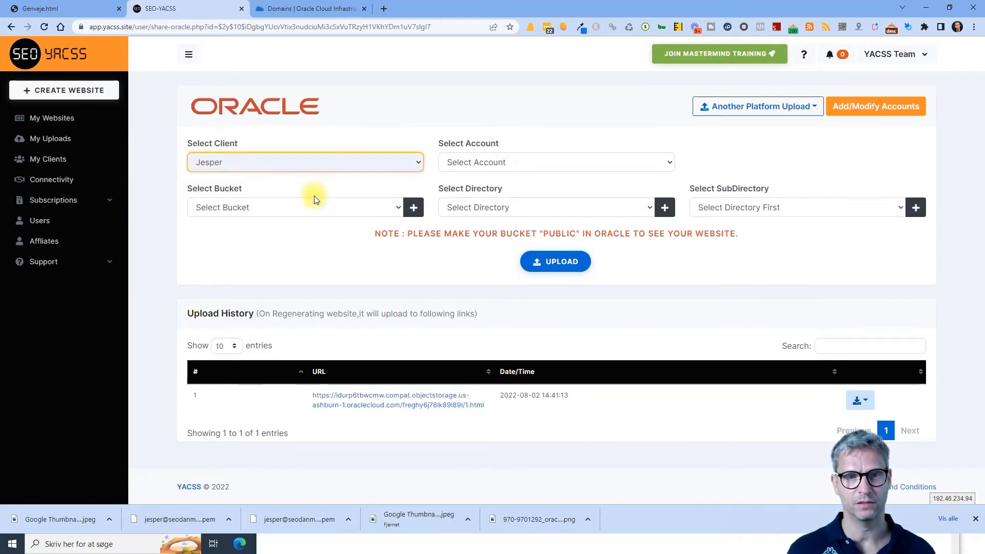
click(558, 164)
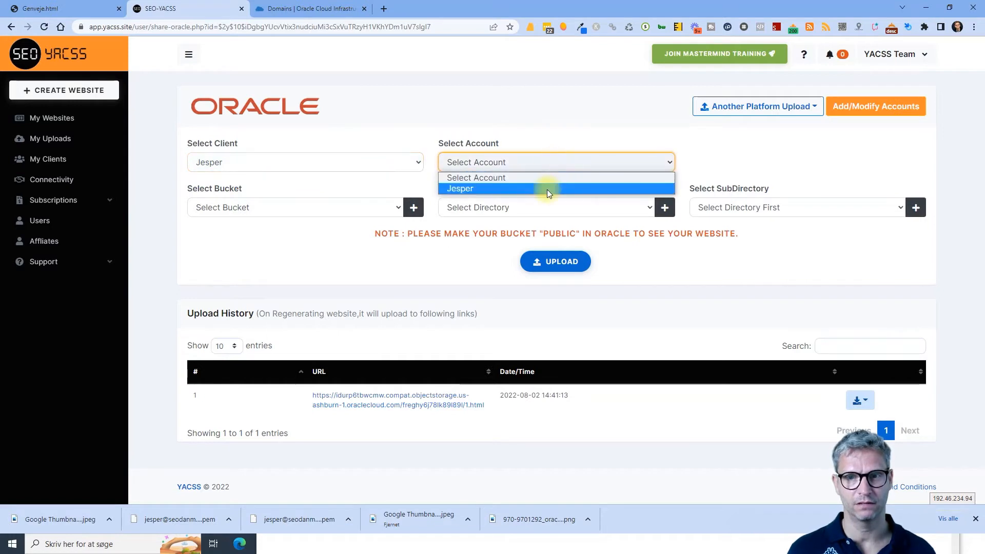
click(547, 189)
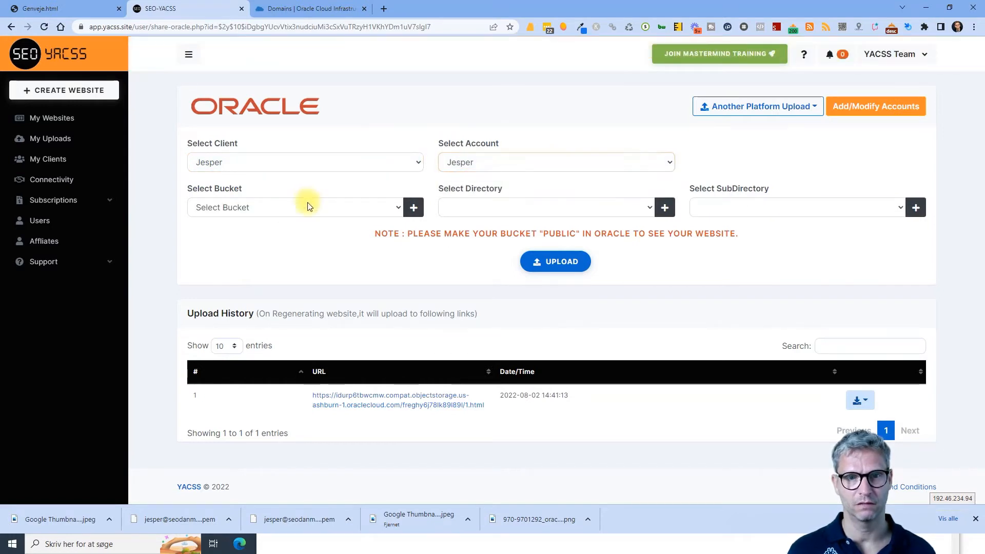
Check the empty bucket list and begin creating a new bucket.
click(307, 204)
click(358, 202)
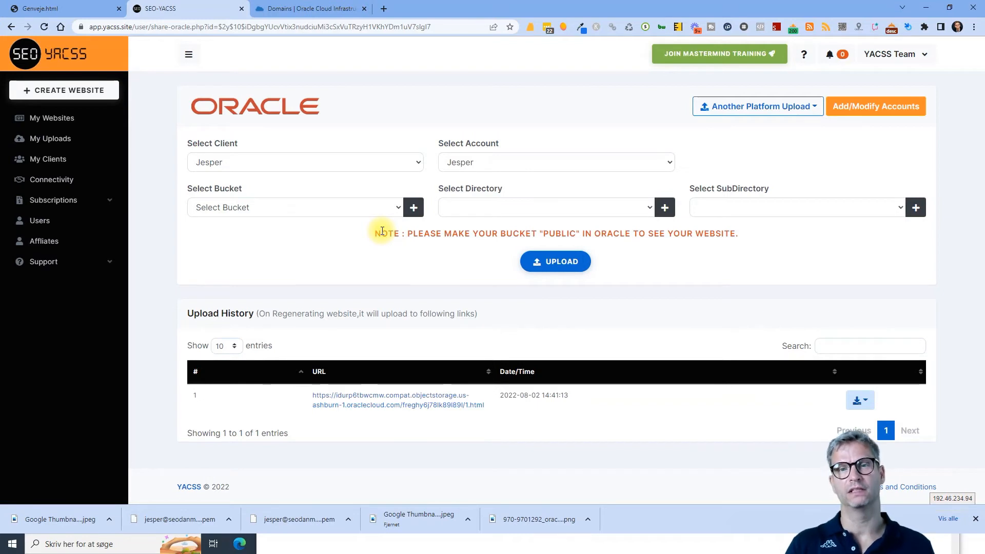
click(375, 207)
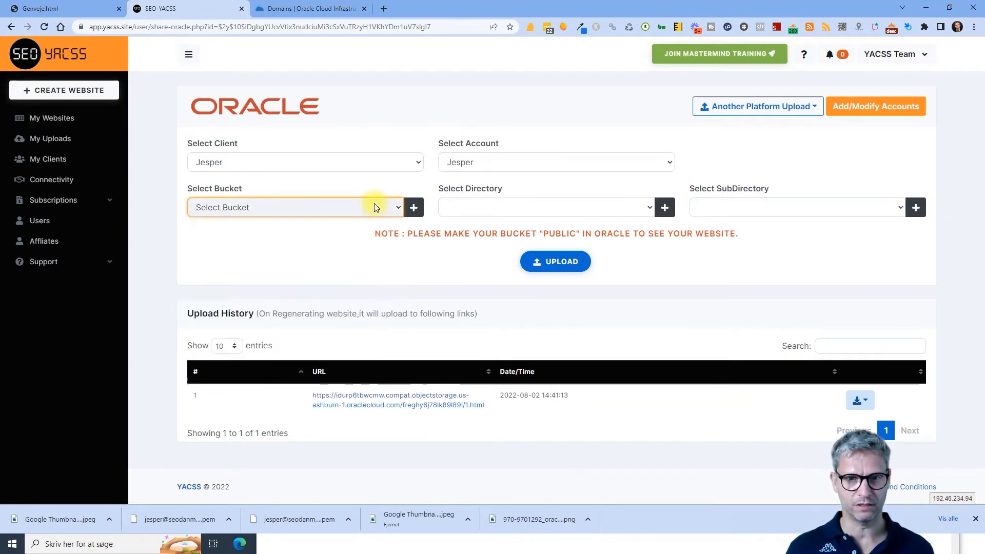
click(916, 265)
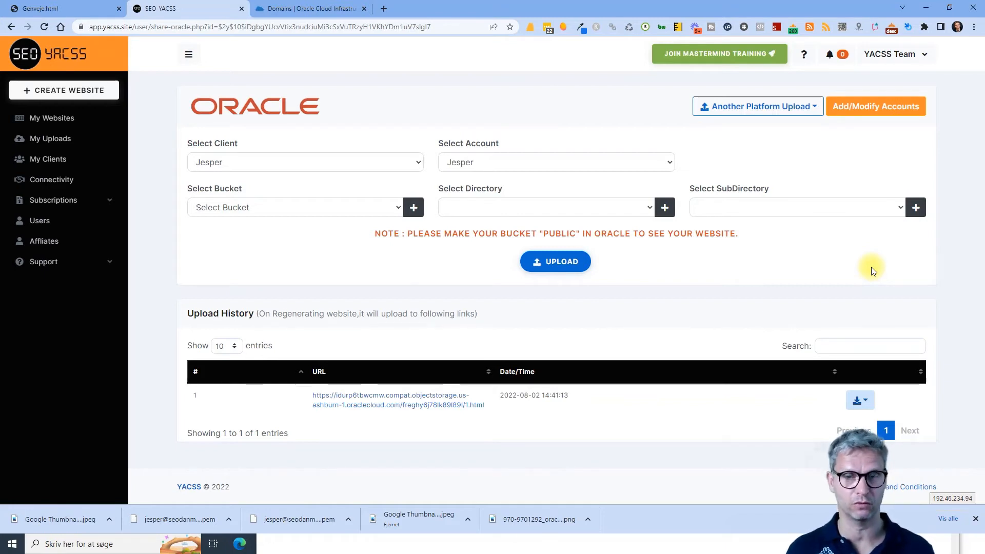
click(413, 210)
Create bucket newtestbucketyacssoracle from the Select Bucket form and upload the website to it.
click(413, 209)
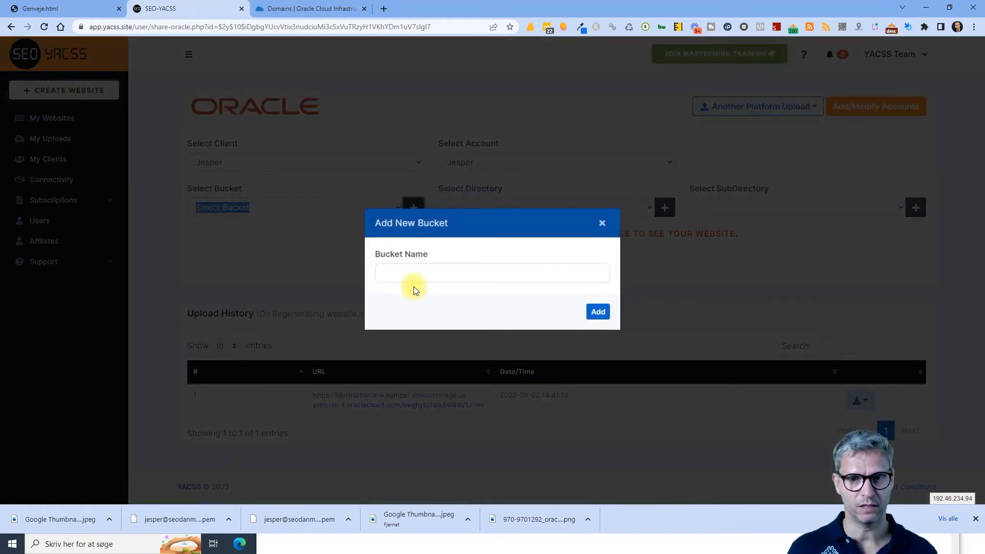
click(426, 274)
text(newtestbucketyacssoracle)
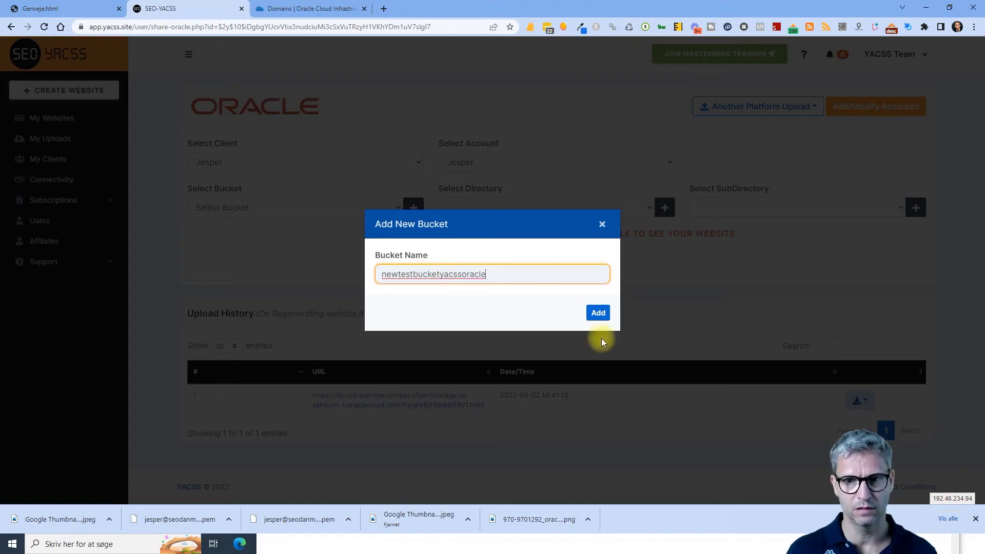
click(596, 313)
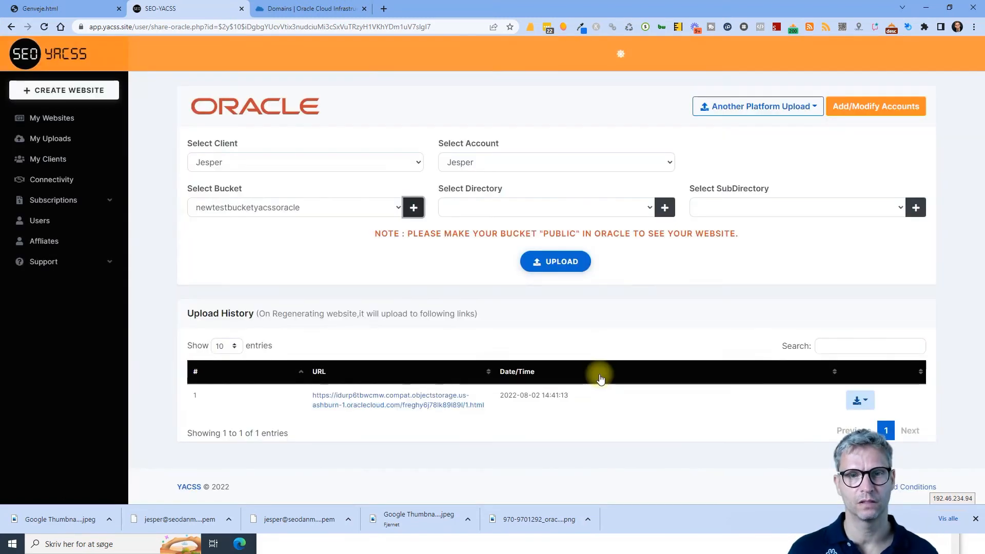
click(561, 265)
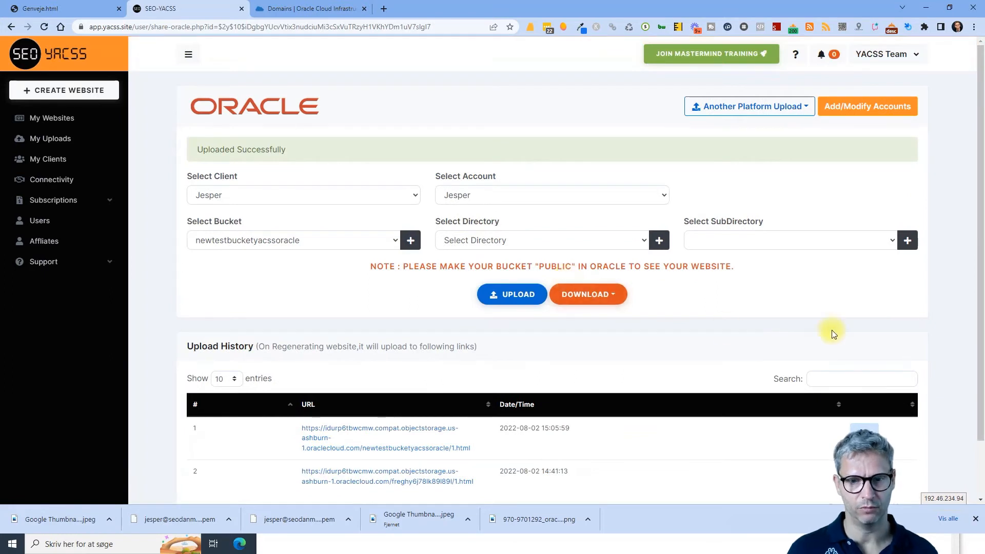
scroll(785, 332, down, 1)
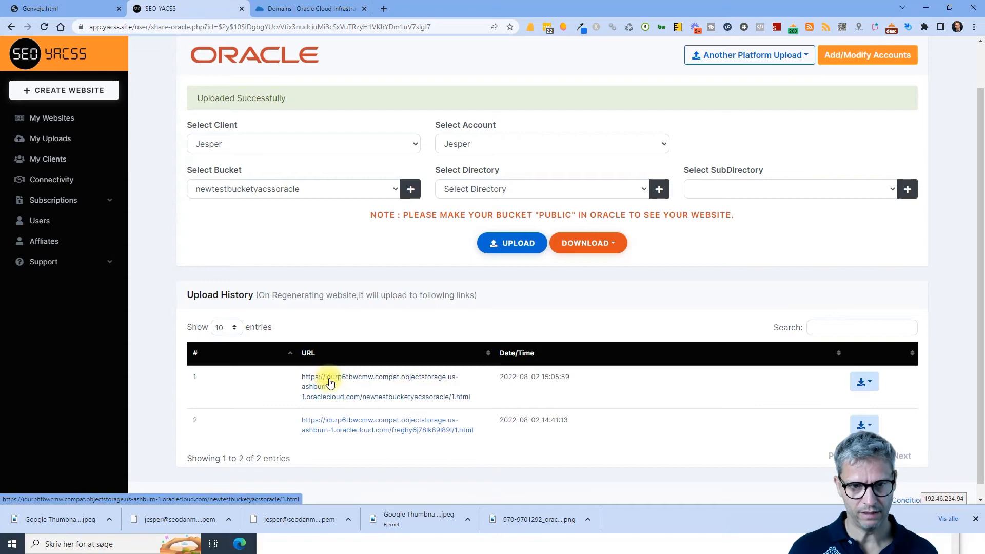
Select the bucket namespace line in the Notepad notes and return to the upload page.
key(alt+Tab)
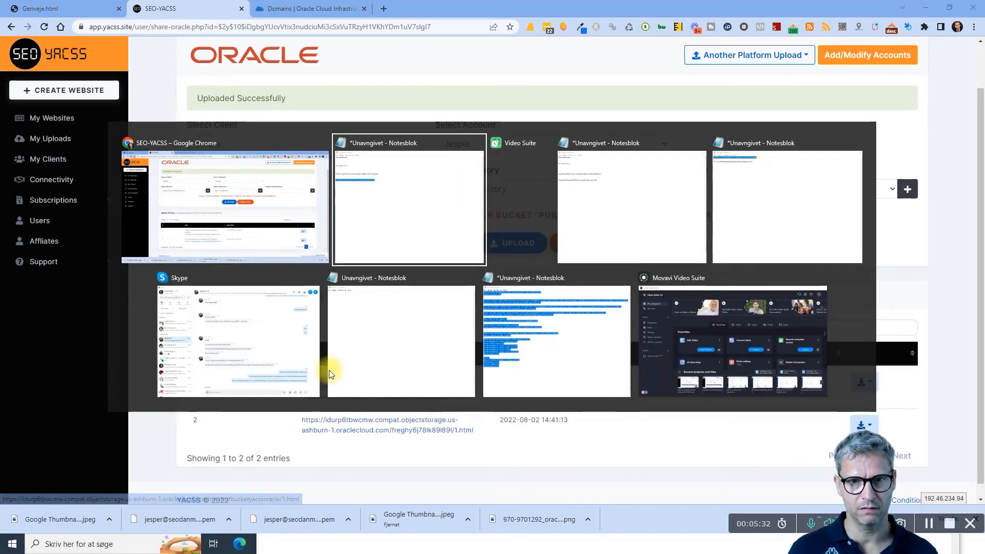
drag(314, 201, 231, 186)
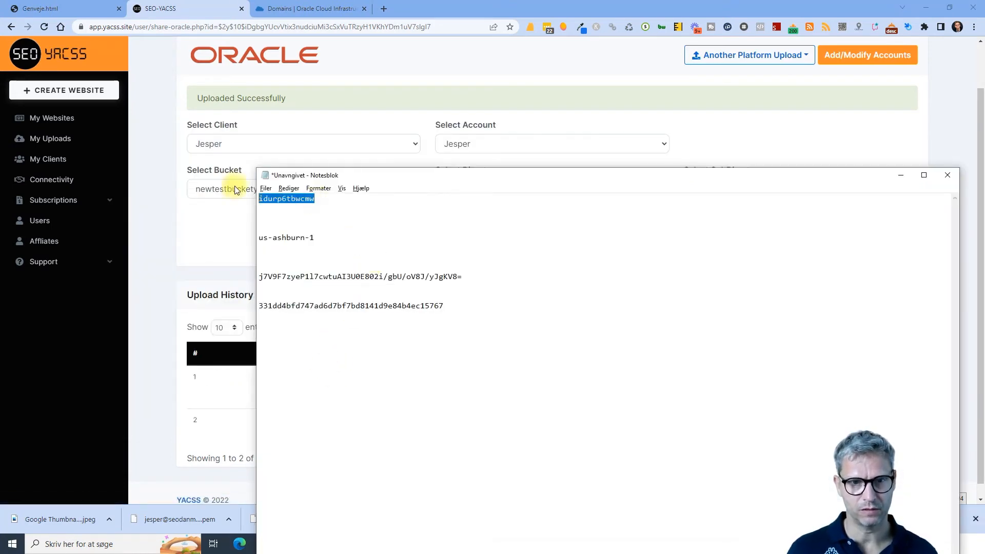
key(alt+Tab)
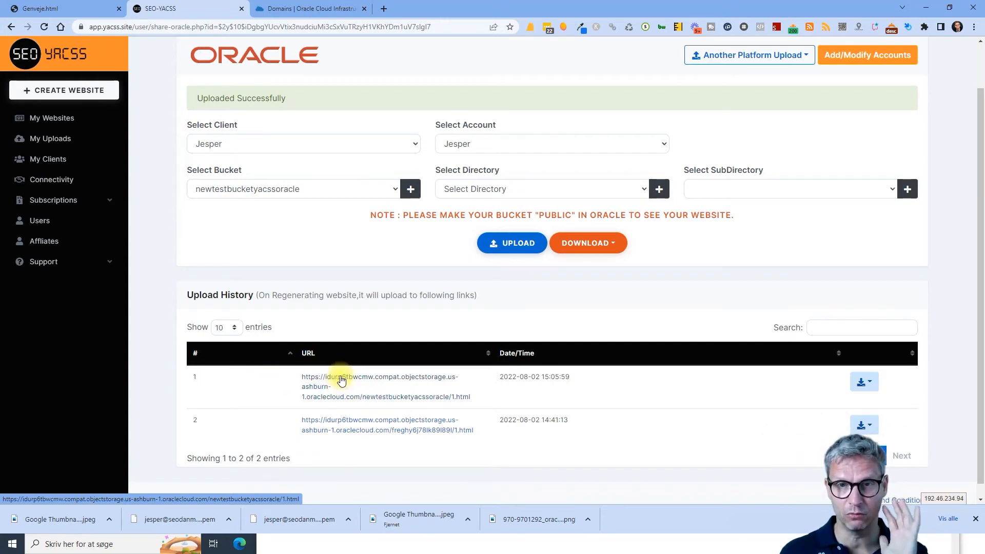
View the newest upload's NoSuchBucket error page, then switch to the Oracle Cloud console tab.
click(344, 382)
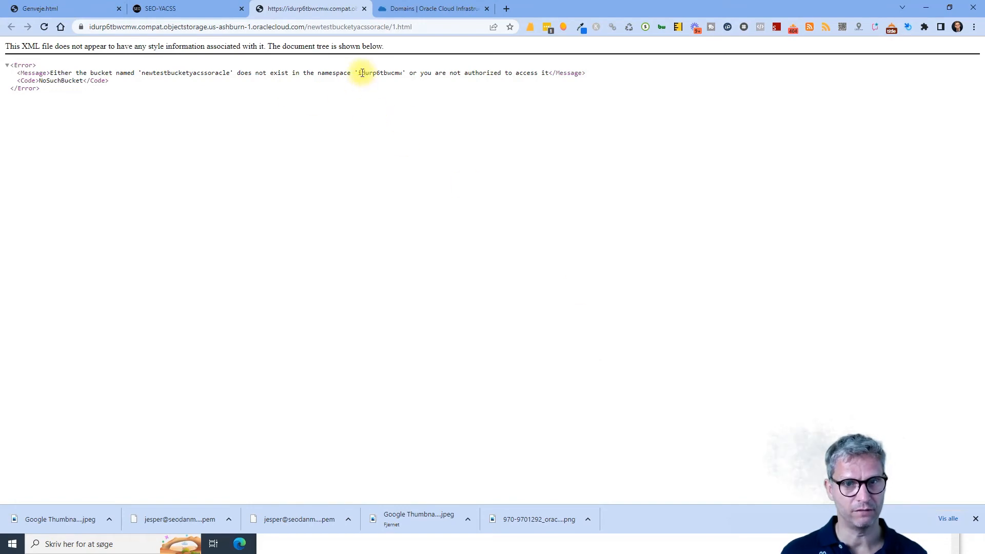
click(444, 12)
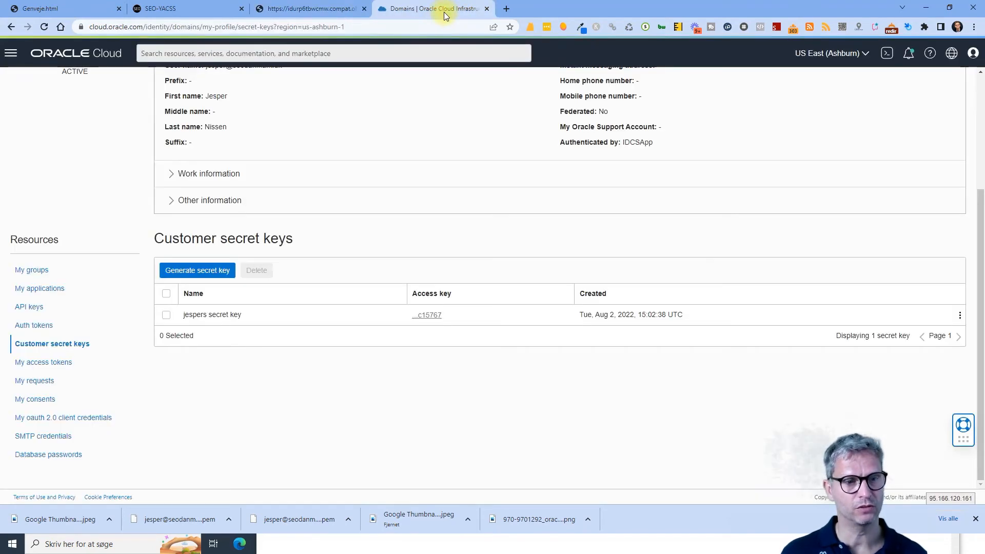
scroll(809, 259, up, 3)
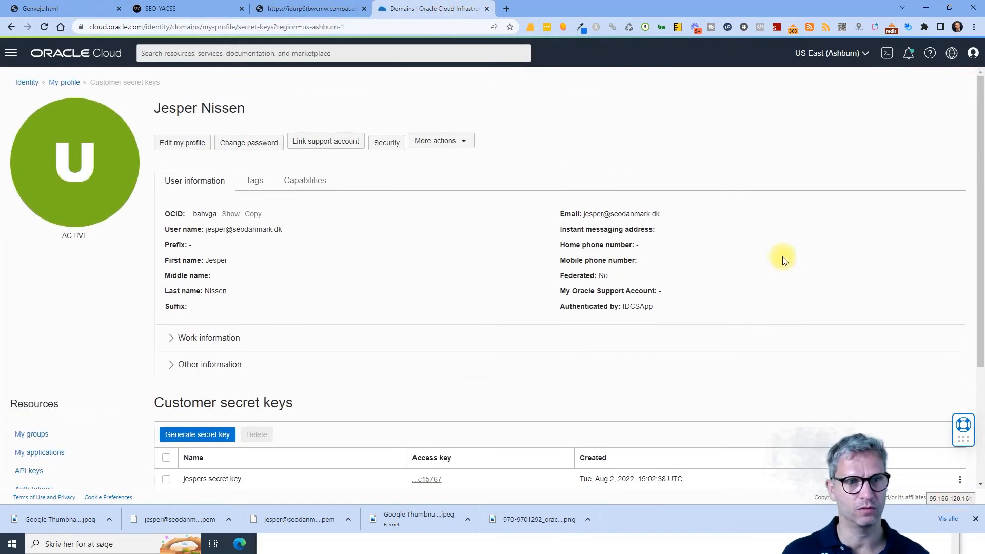
Navigate to the Buckets list and note newtestbucketyacssoracle's Private visibility.
click(10, 53)
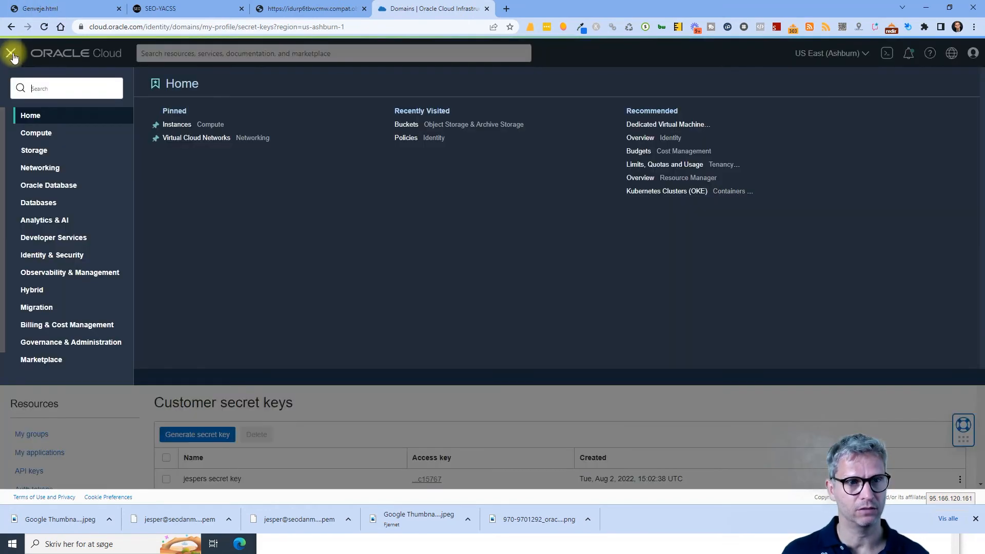
click(12, 54)
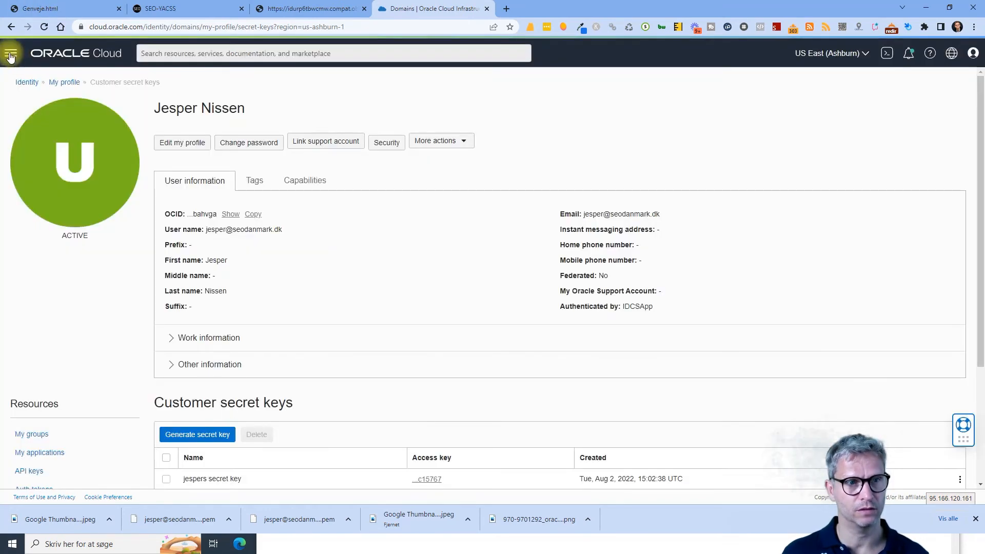
click(11, 54)
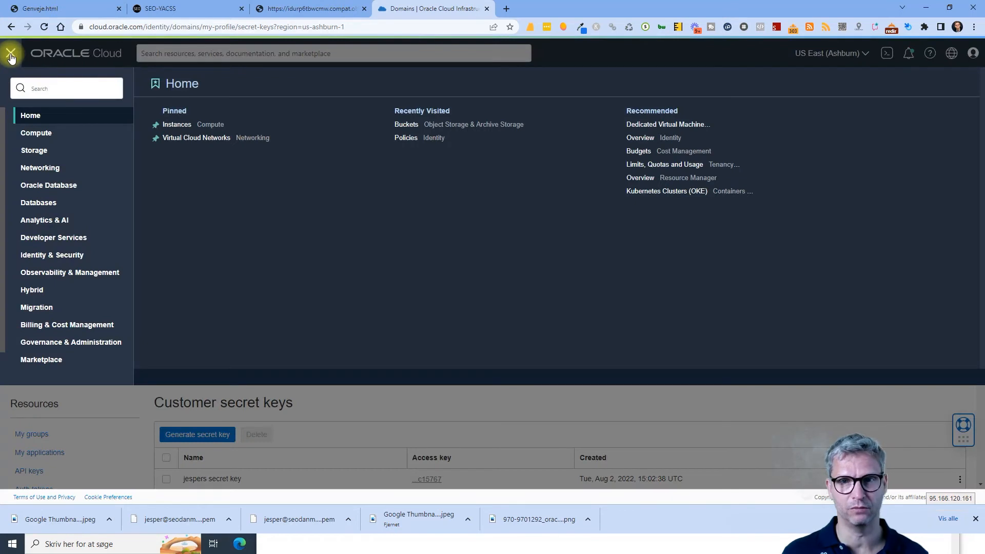
click(404, 127)
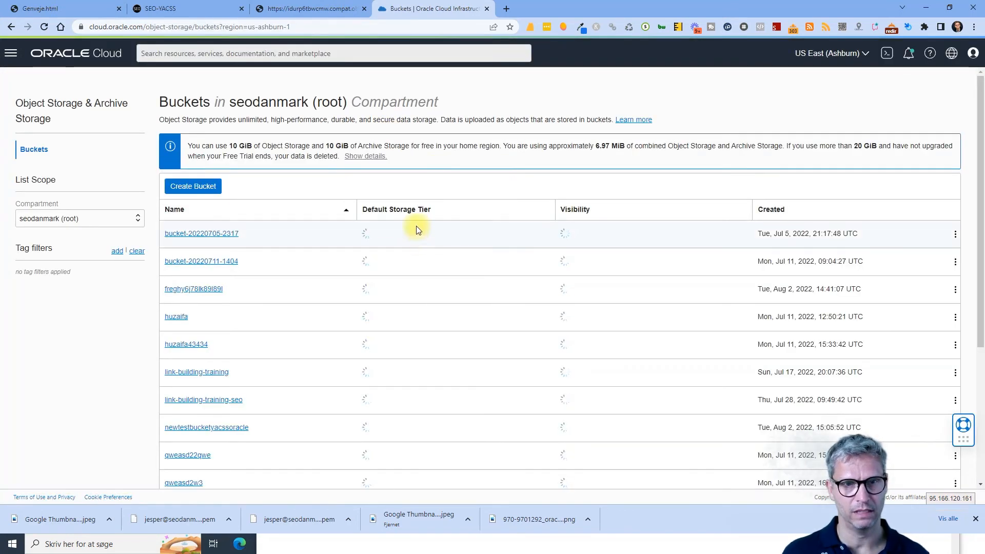
scroll(192, 289, down, 2)
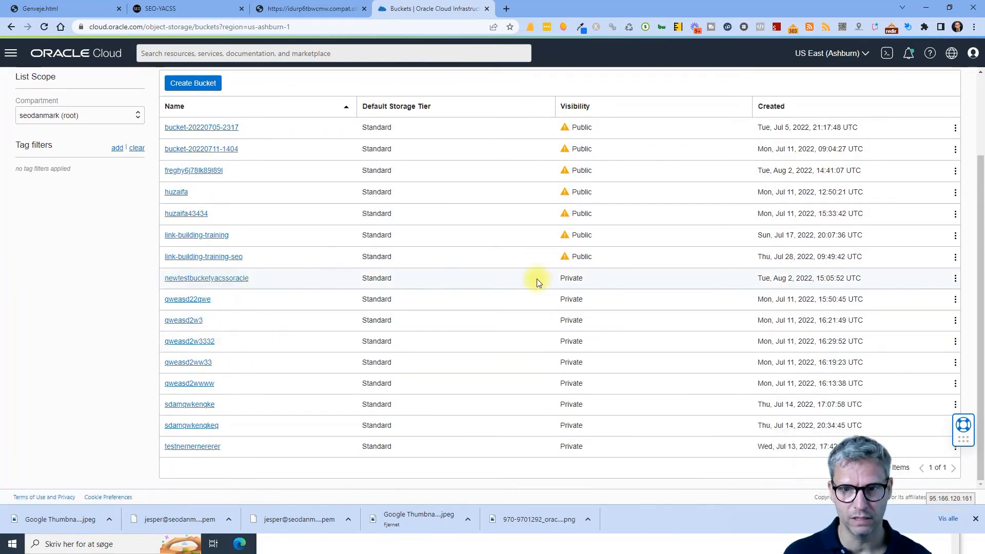
double_click(561, 278)
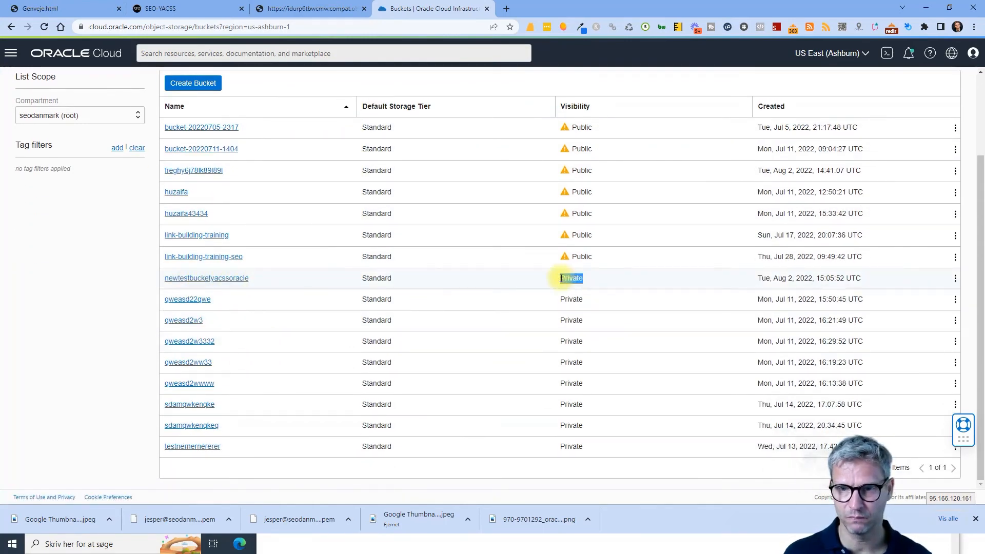
Set newtestbucketyacssoracle's visibility to Public via Edit Visibility and save the change.
click(955, 278)
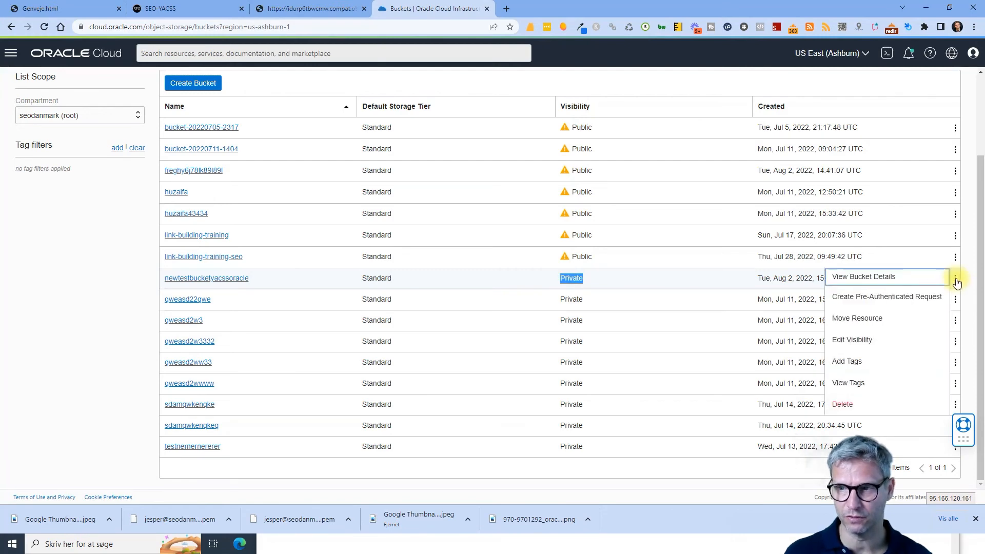
click(858, 339)
click(267, 184)
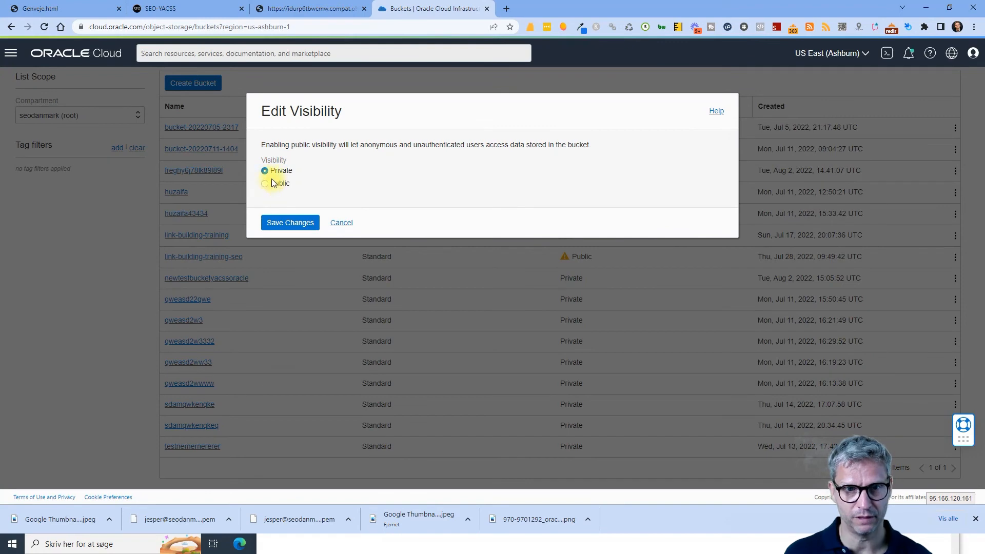
click(278, 184)
click(290, 309)
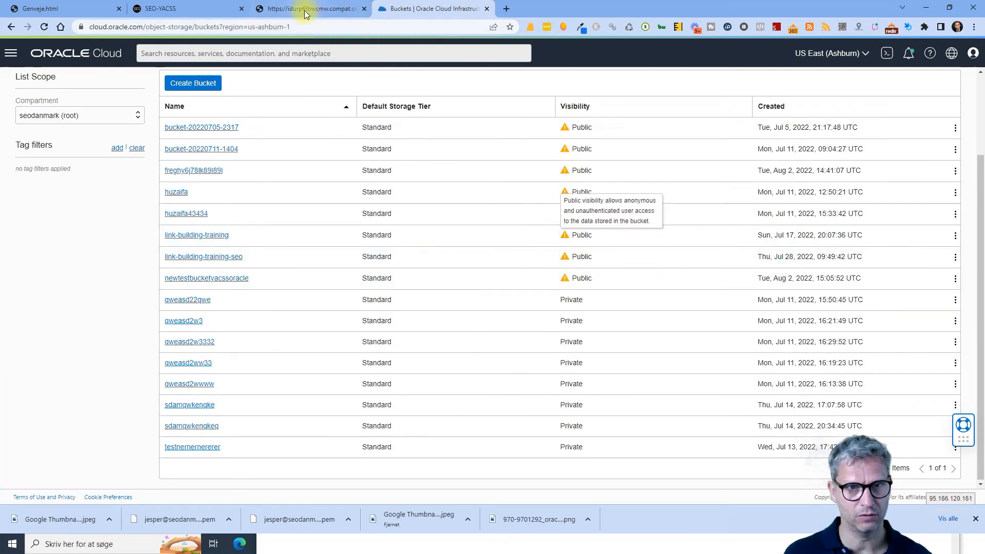
click(307, 11)
Reload the test page, check Mangools scores (Domain Authority 67, Page Authority 34), return to SEO-YACSS.
key(F5)
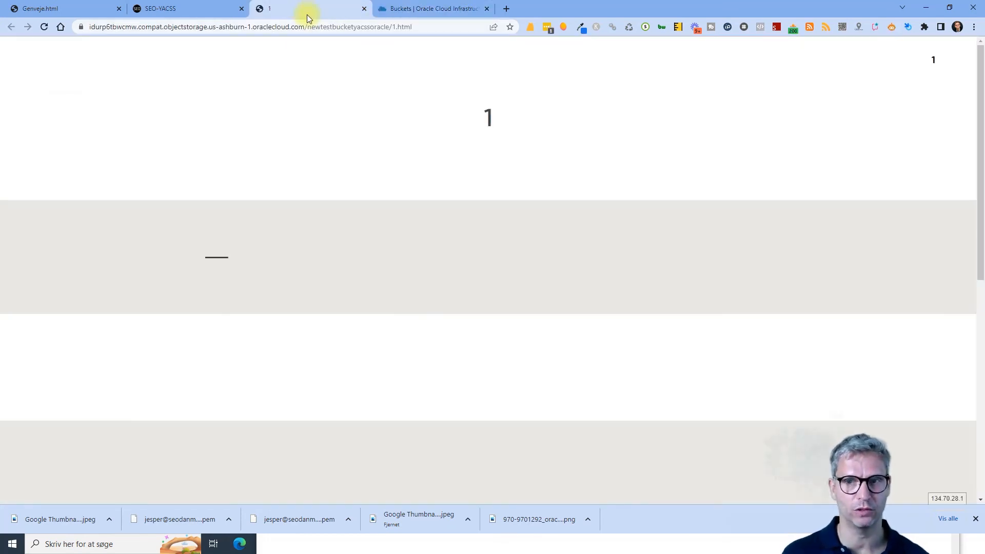
click(562, 31)
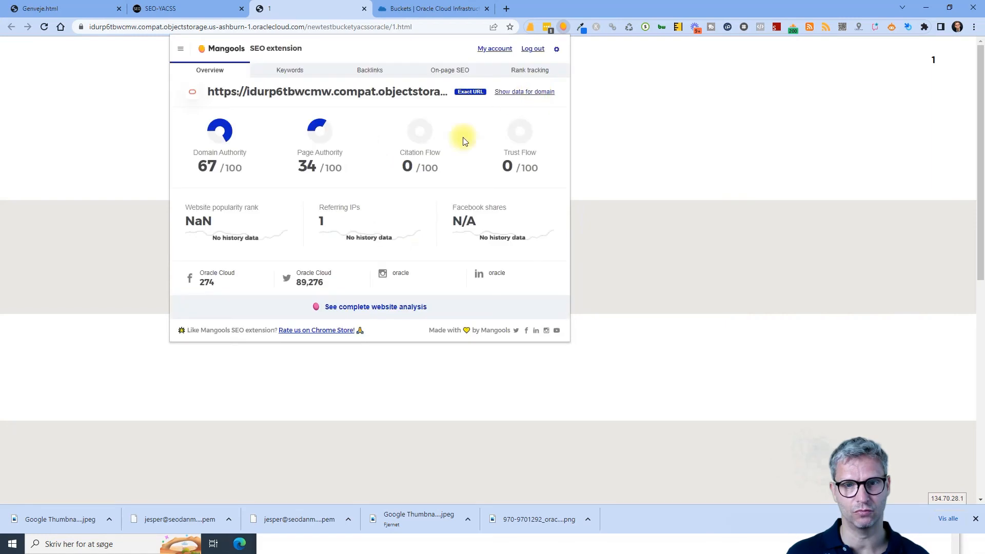
double_click(204, 168)
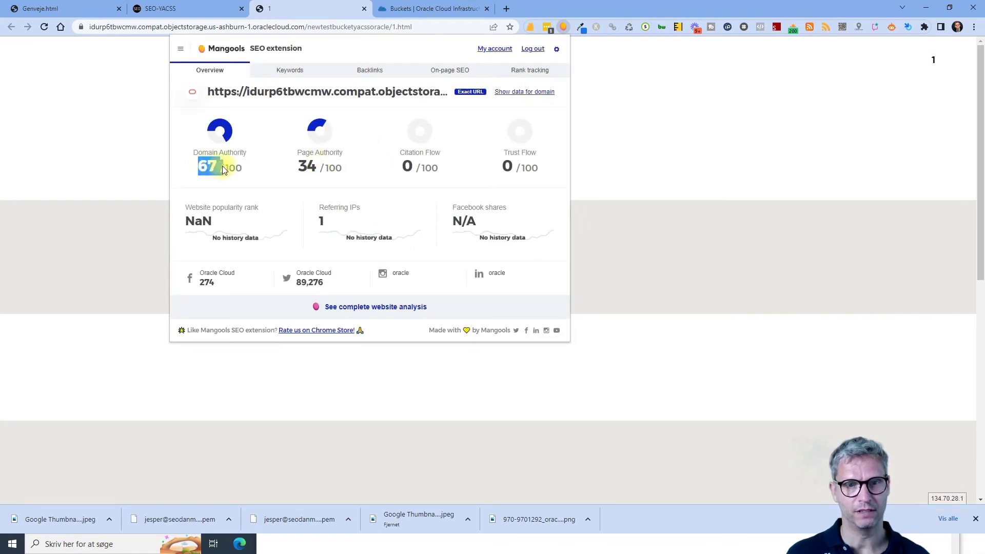
double_click(310, 171)
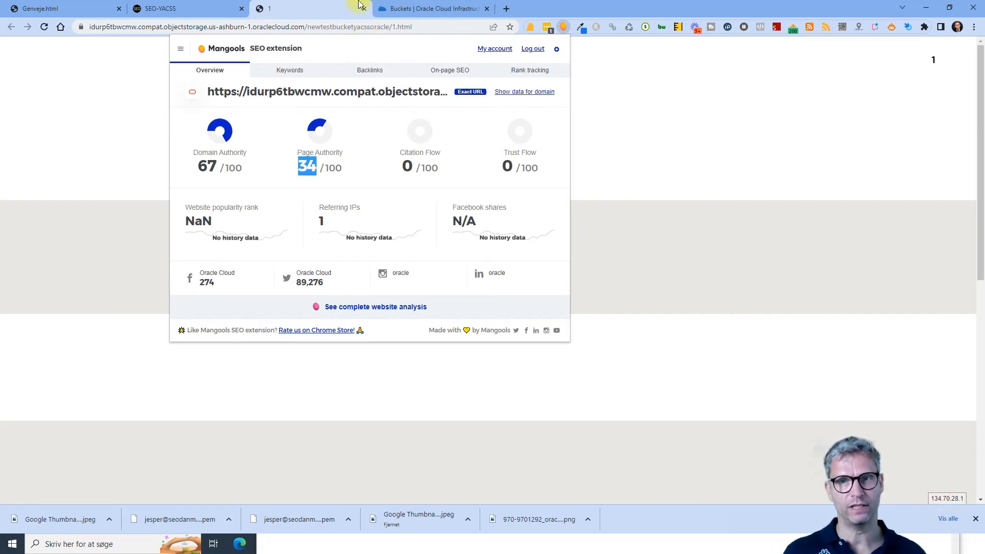
click(185, 8)
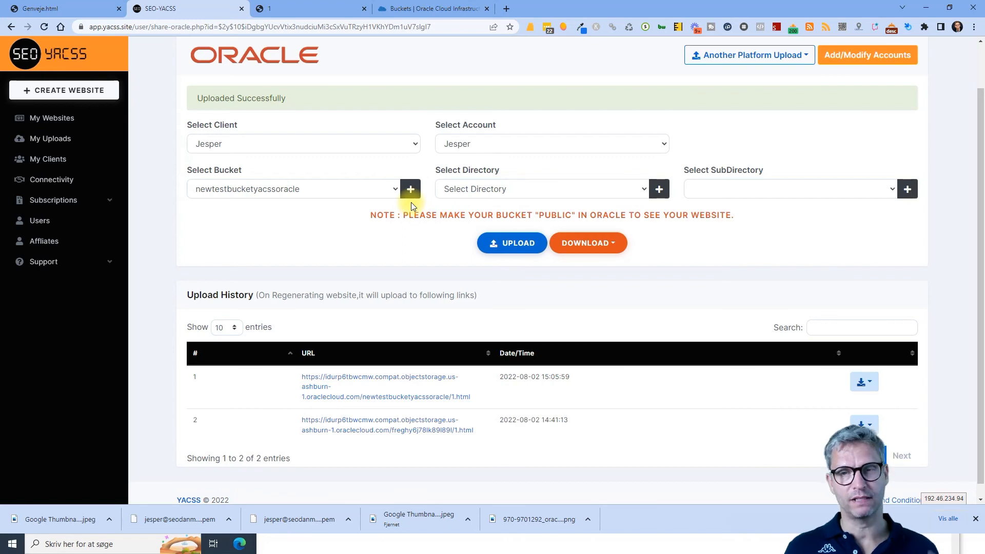
Re-save newtestbucketyacssoracle's Public visibility from the bucket list's Edit Visibility.
click(439, 12)
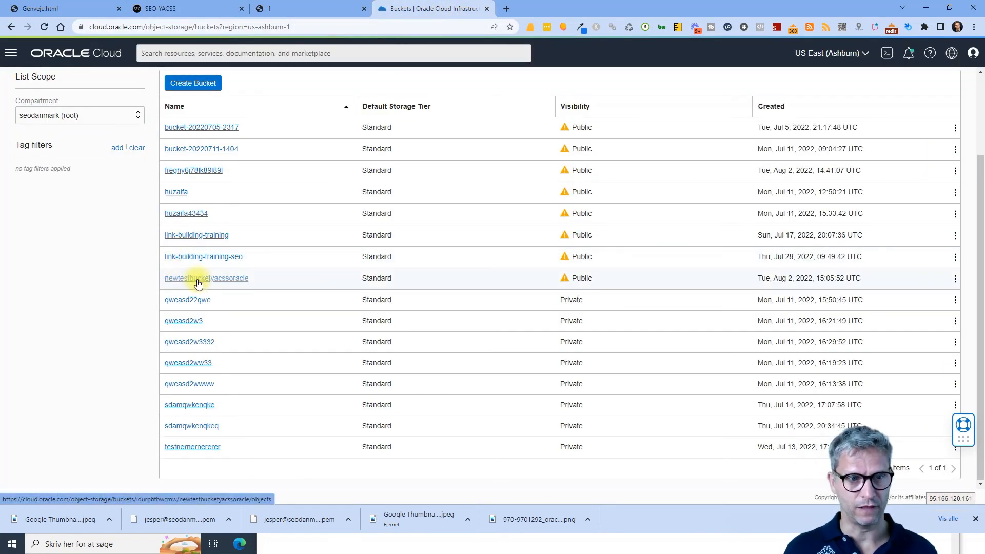
click(955, 278)
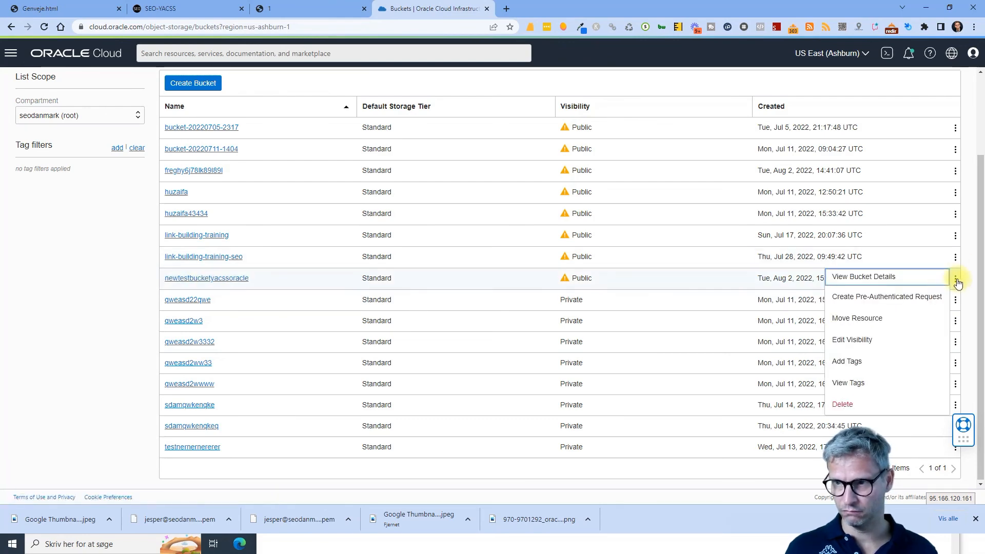
click(866, 341)
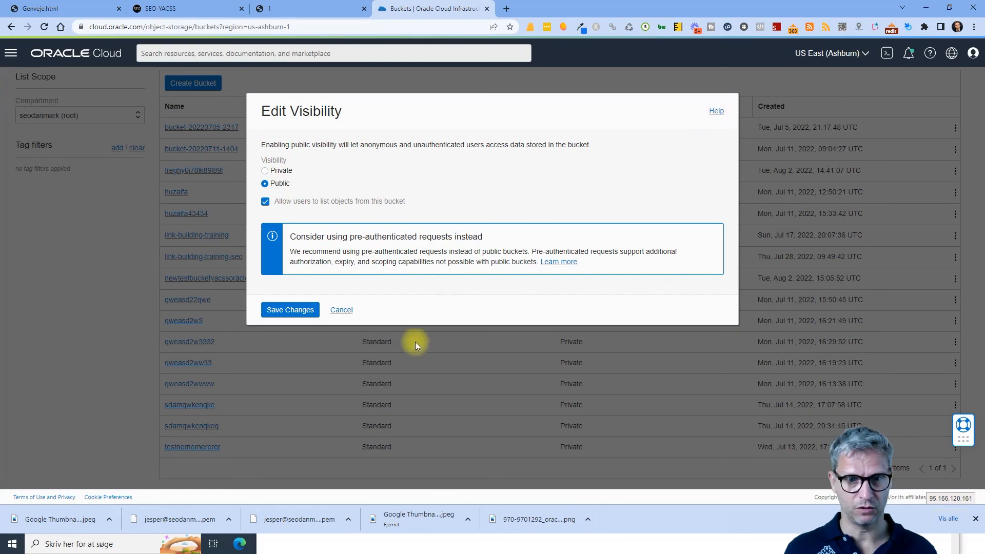
click(311, 309)
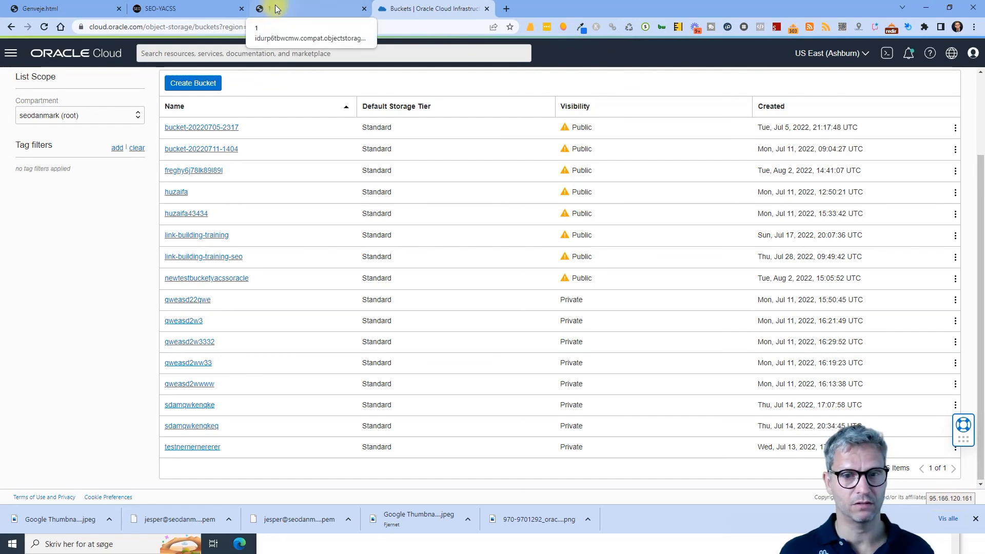
Check the test page still loads, then return via the bucket list to SEO-YACSS.
click(298, 9)
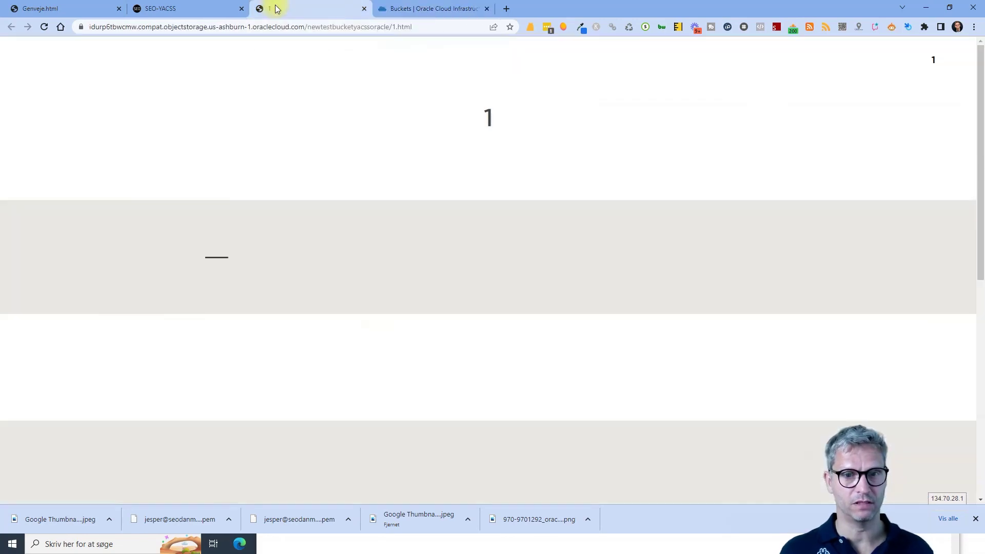
click(448, 9)
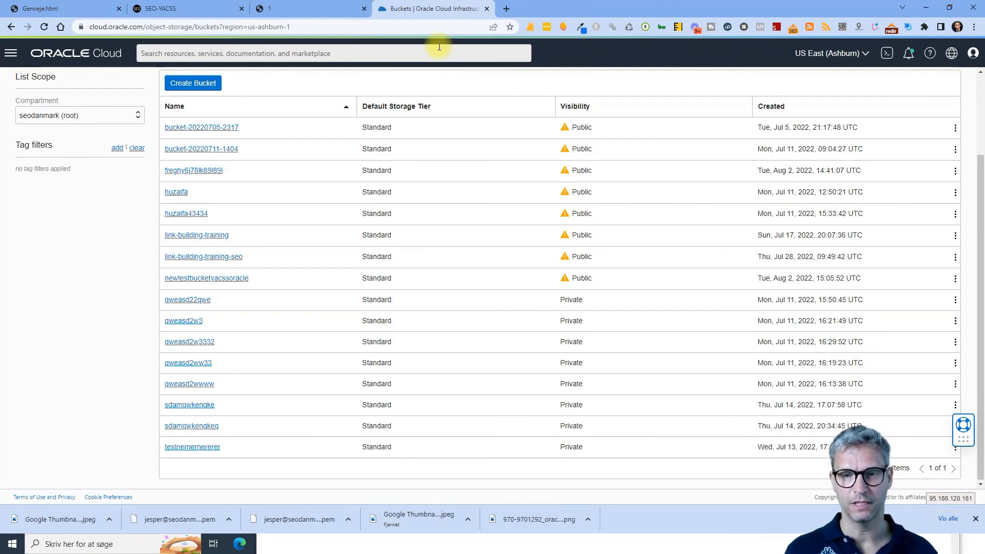
click(171, 11)
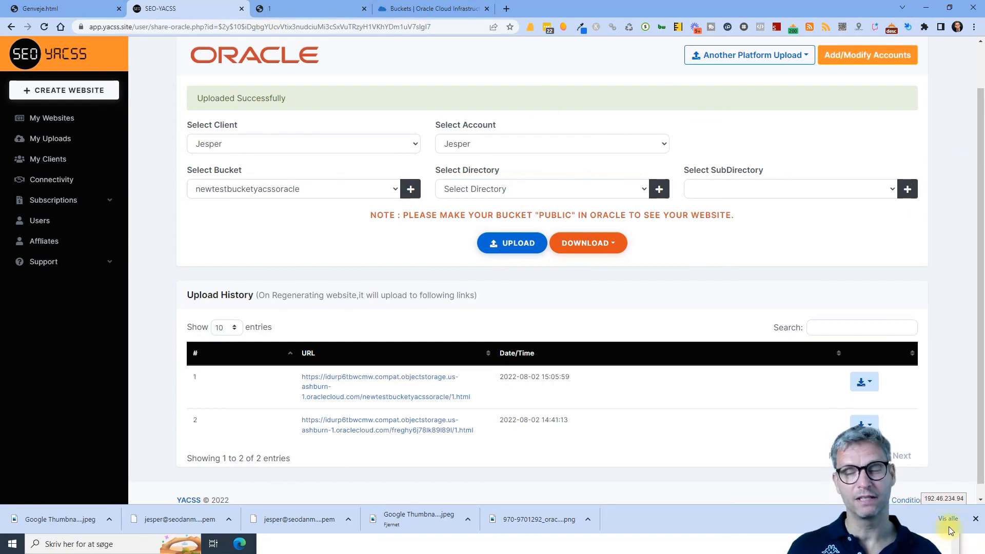
Dismiss the Chrome downloads bar on the SEO-YACSS upload page.
click(975, 519)
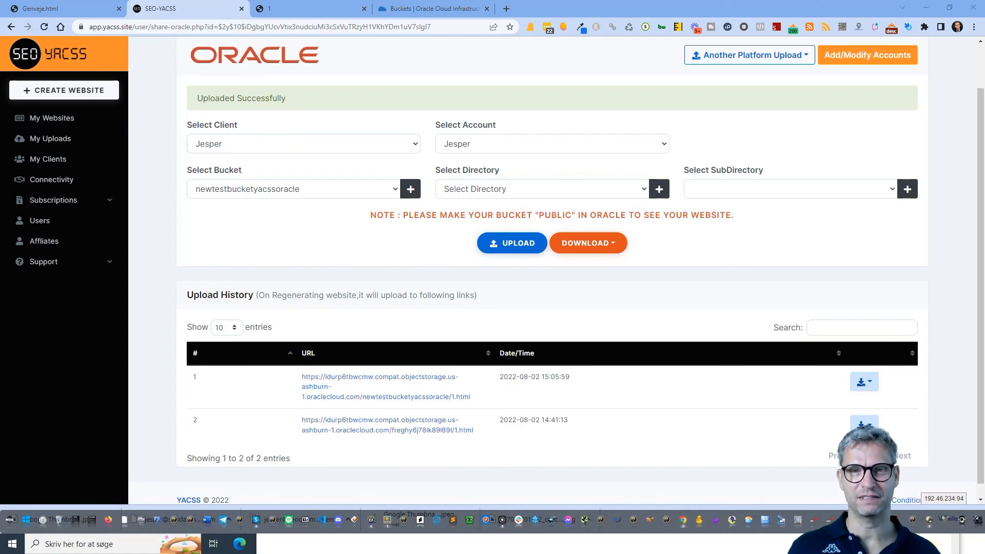